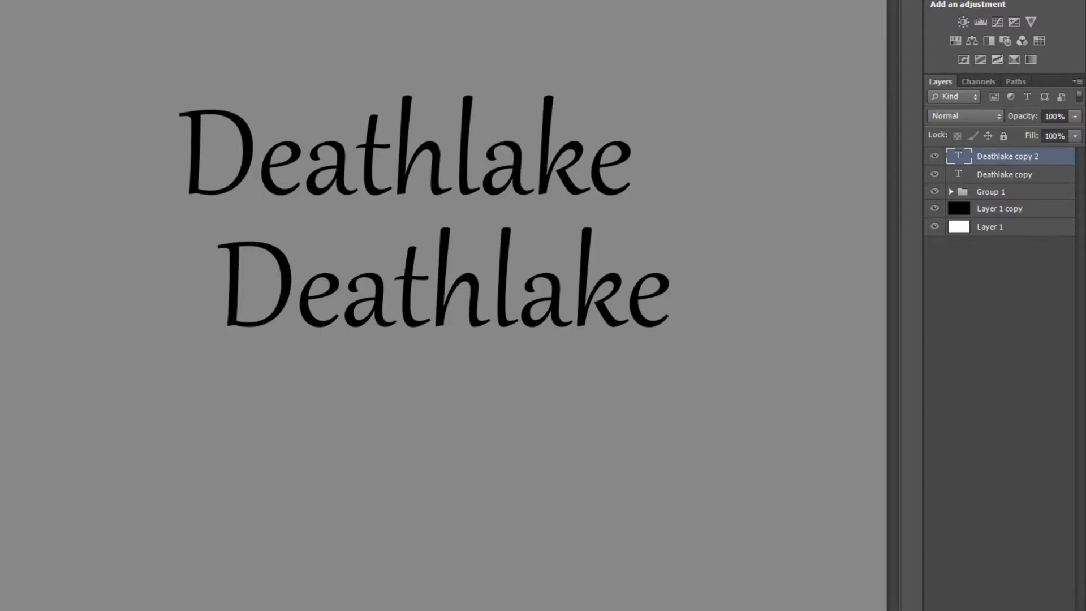
Replace the upper "Deathlake" text with "How to curve words" and select its layer
{"action": "left_click", "coordinate": [437, 159]}
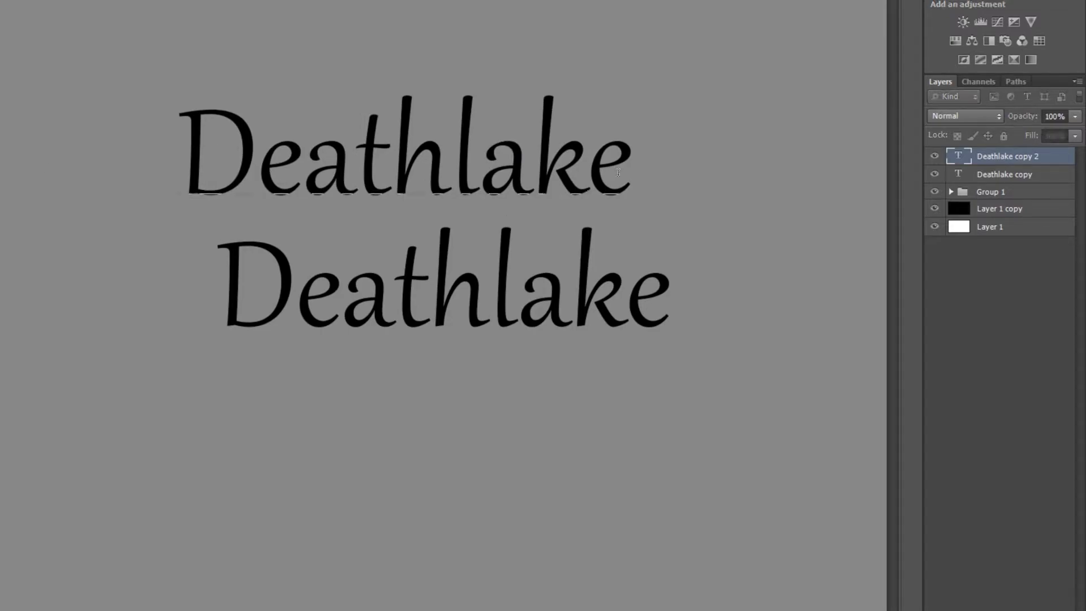
{"action": "key", "text": "ctrl+a"}
{"action": "key", "text": "BackSpace"}
{"action": "type", "text": "Ho"}
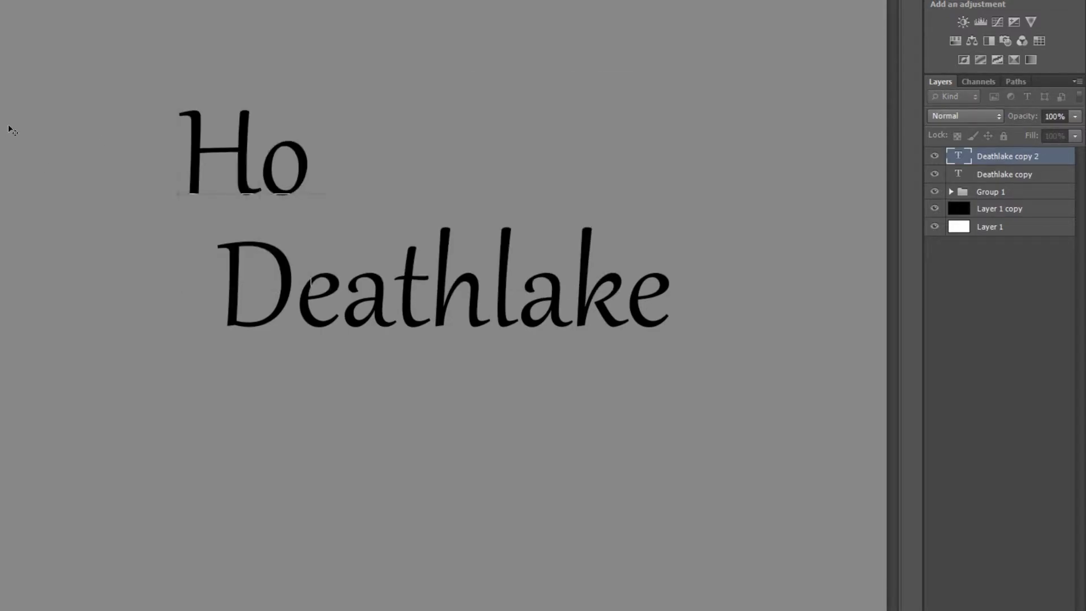
{"action": "type", "text": "w to curve"}
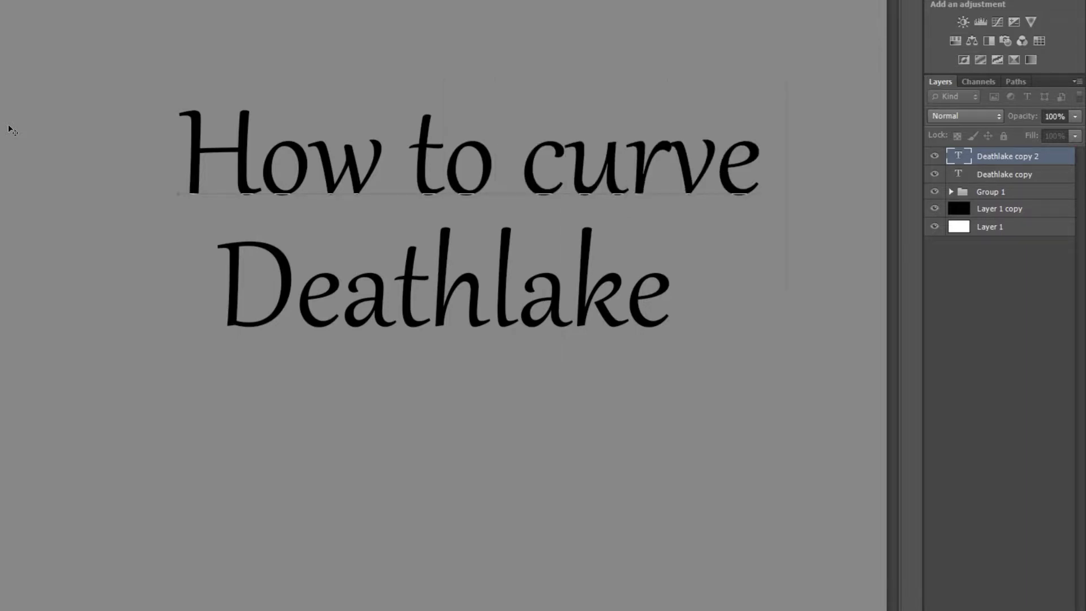
{"action": "type", "text": " wo"}
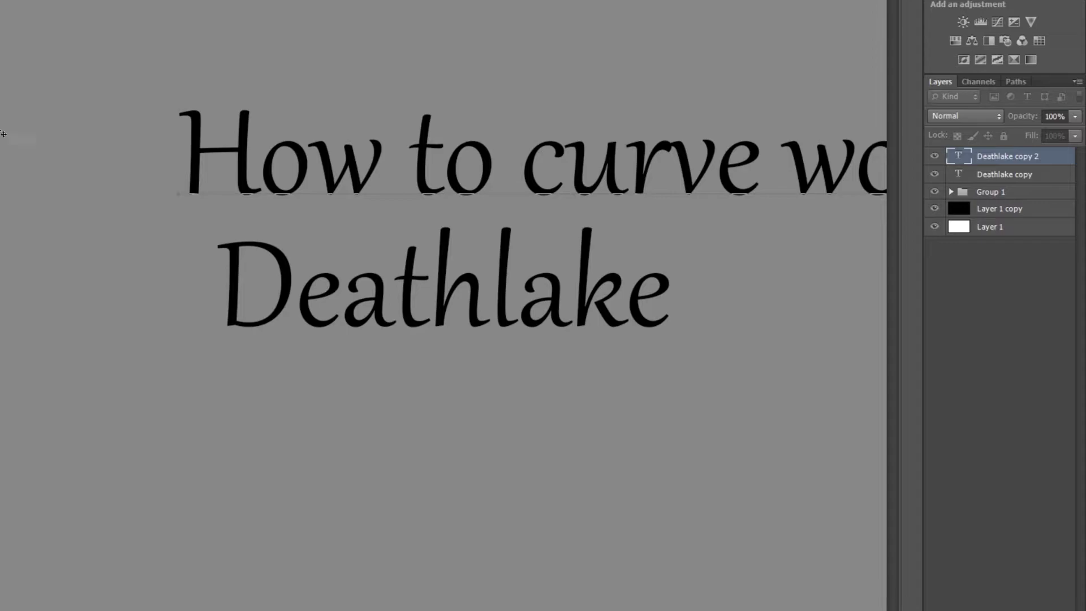
{"action": "left_click", "coordinate": [989, 161]}
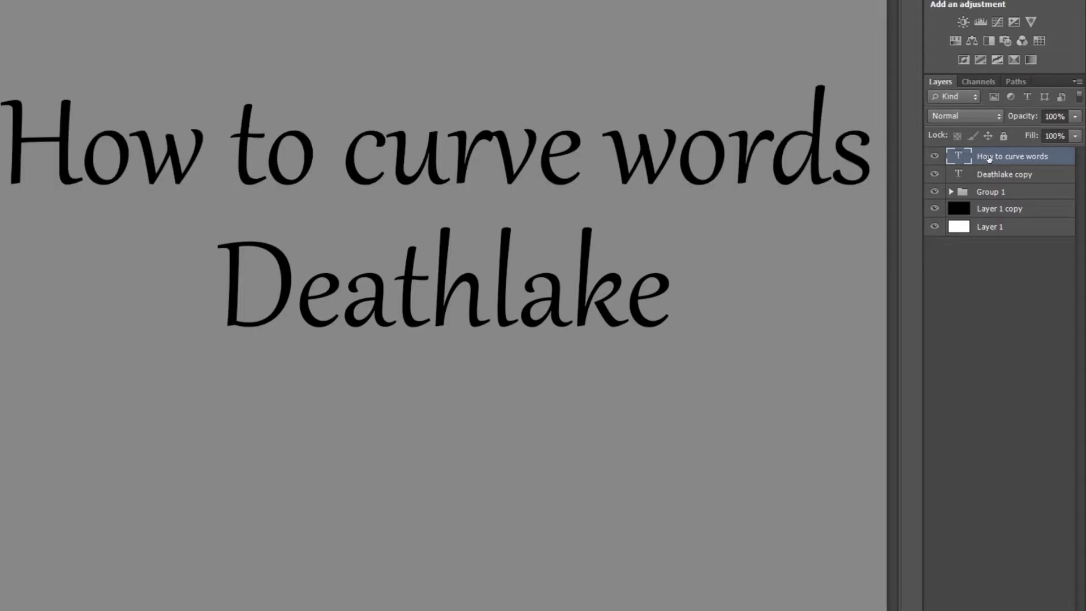
Warp the "How to curve words" text with the Arc style at +50% horizontal bend and move it down above "Deathlake"
{"action": "right_click", "coordinate": [989, 159]}
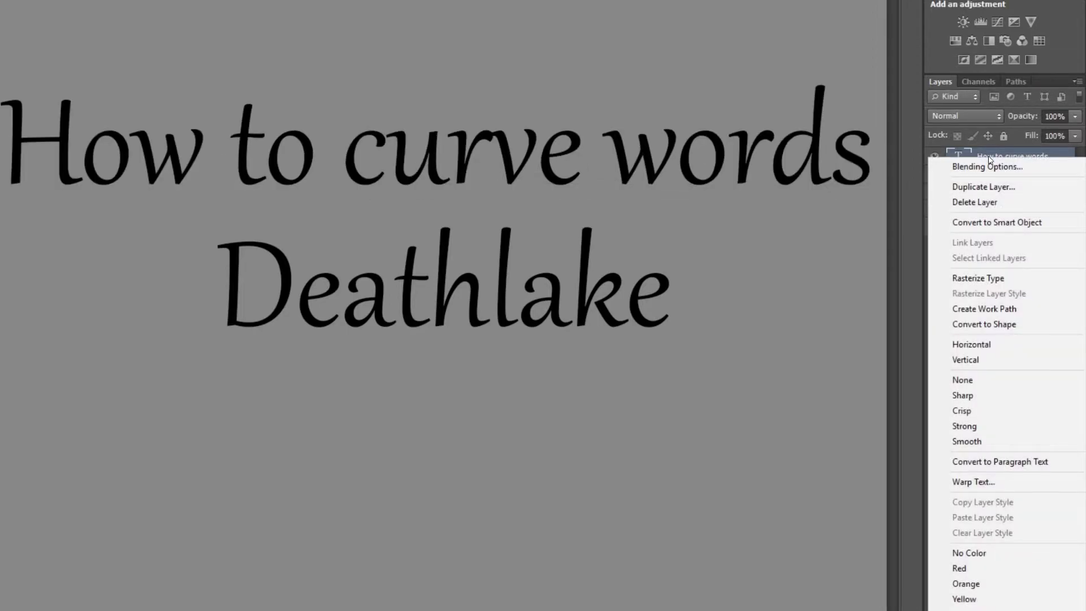
{"action": "left_click", "coordinate": [1031, 485]}
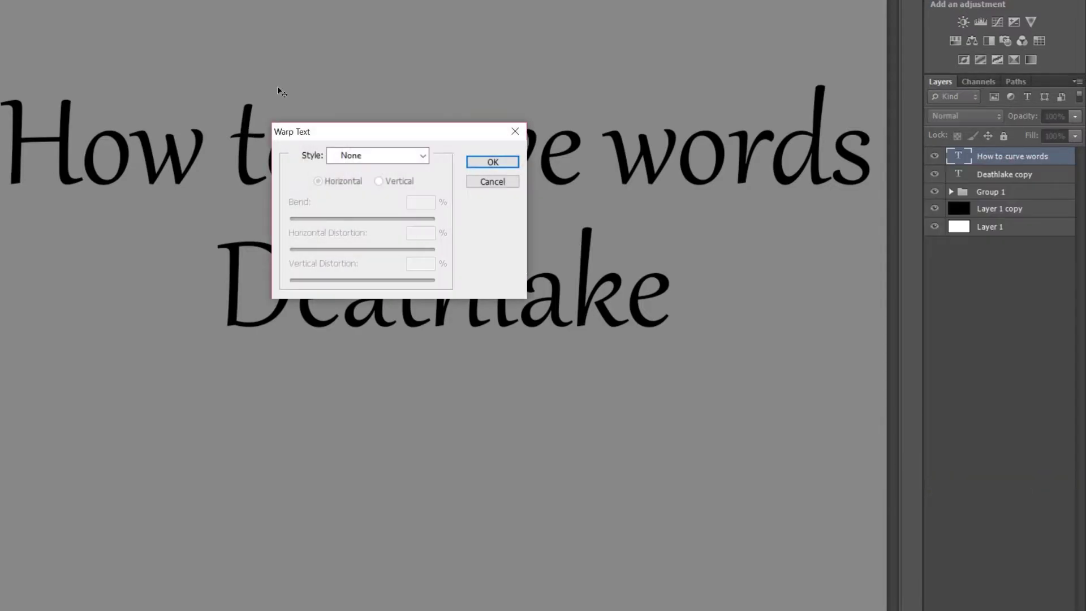
{"action": "left_click_drag", "start_coordinate": [412, 138], "coordinate": [391, 143]}
{"action": "left_click", "coordinate": [401, 160]}
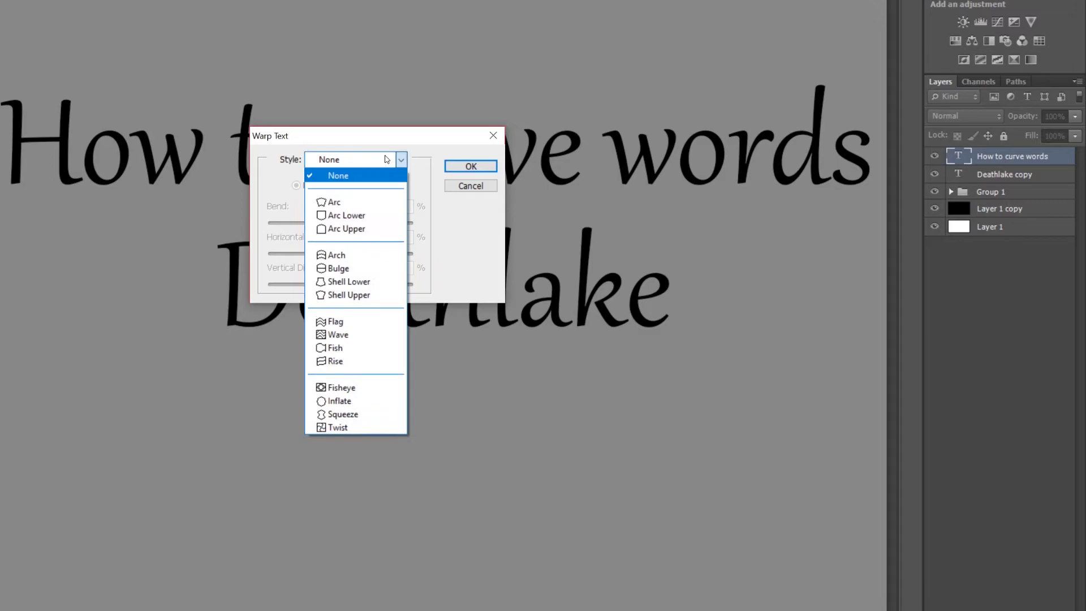
{"action": "left_click", "coordinate": [338, 206]}
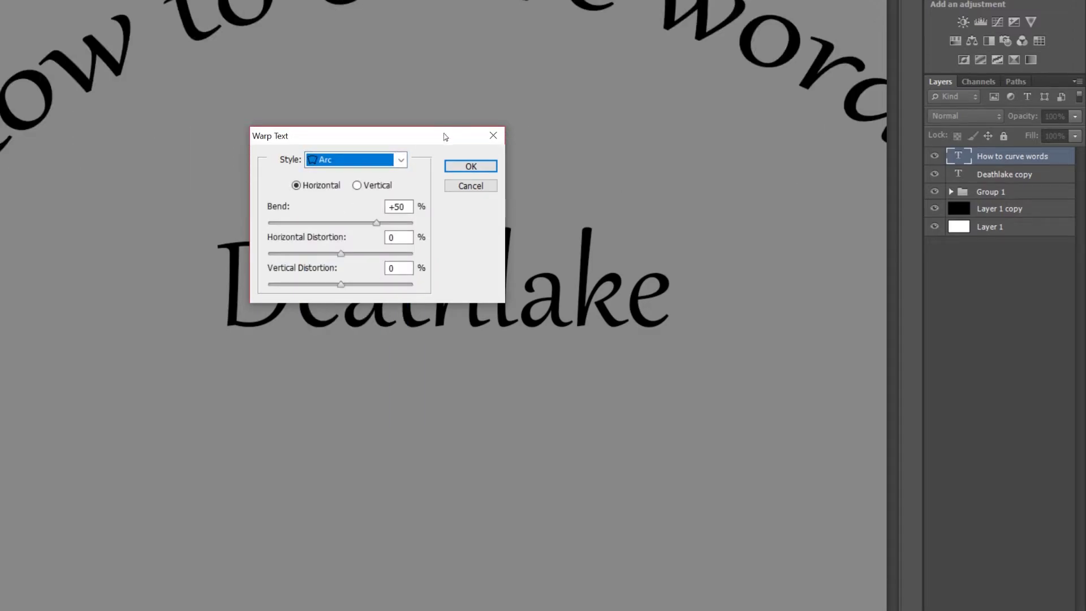
{"action": "left_click_drag", "start_coordinate": [446, 137], "coordinate": [539, 373]}
{"action": "left_click_drag", "start_coordinate": [732, 57], "coordinate": [651, 170]}
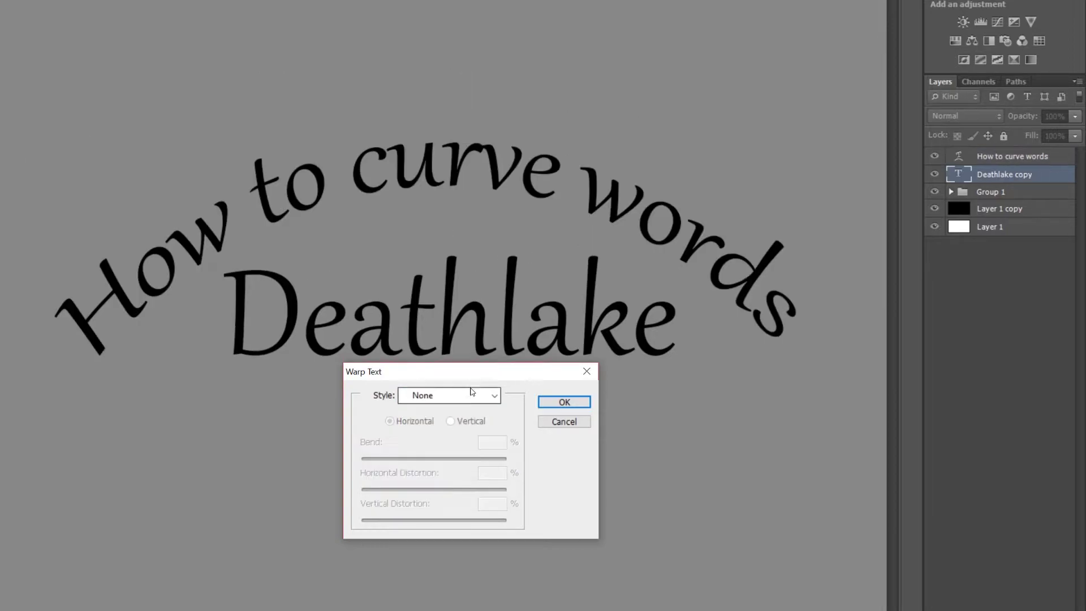
Apply the Arc warp style to the "Deathlake" text
{"action": "left_click_drag", "start_coordinate": [465, 371], "coordinate": [105, 320]}
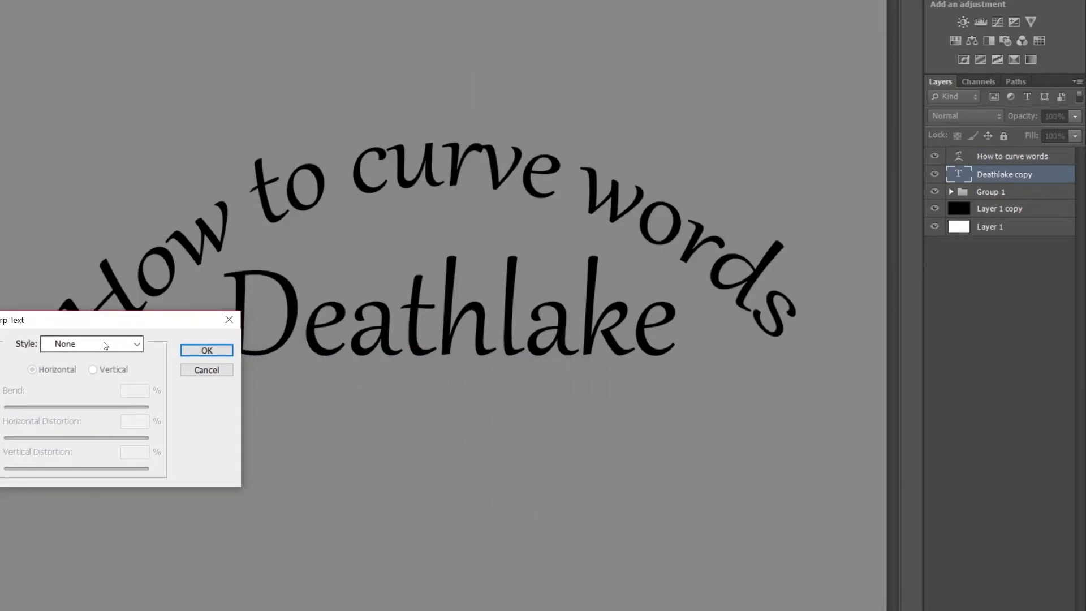
{"action": "left_click", "coordinate": [104, 345]}
{"action": "left_click", "coordinate": [118, 336]}
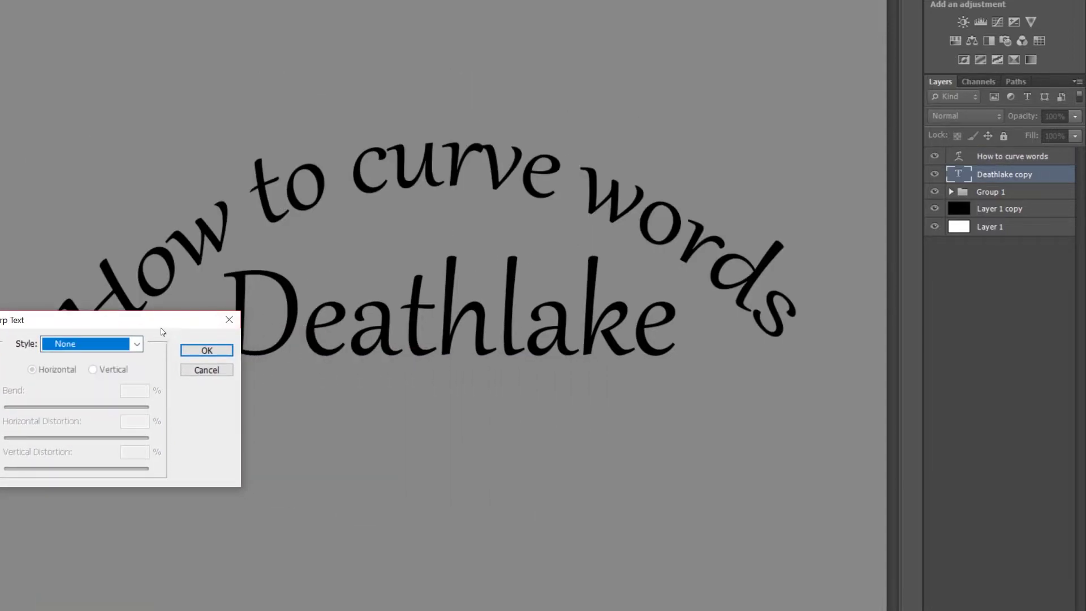
{"action": "left_click_drag", "start_coordinate": [162, 328], "coordinate": [535, 331]}
{"action": "left_click", "coordinate": [495, 351]}
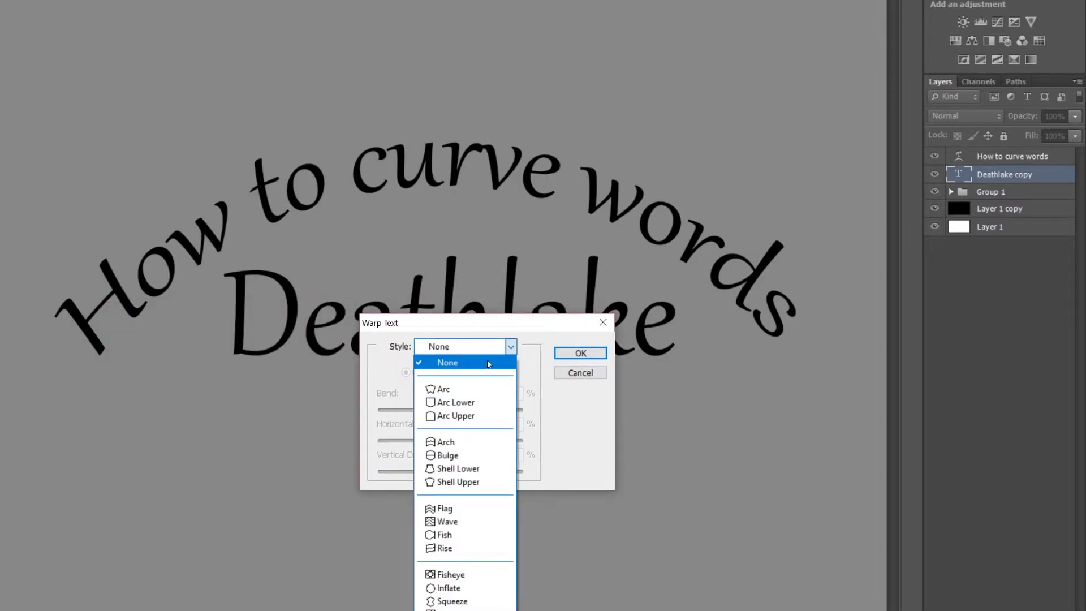
{"action": "left_click", "coordinate": [474, 389]}
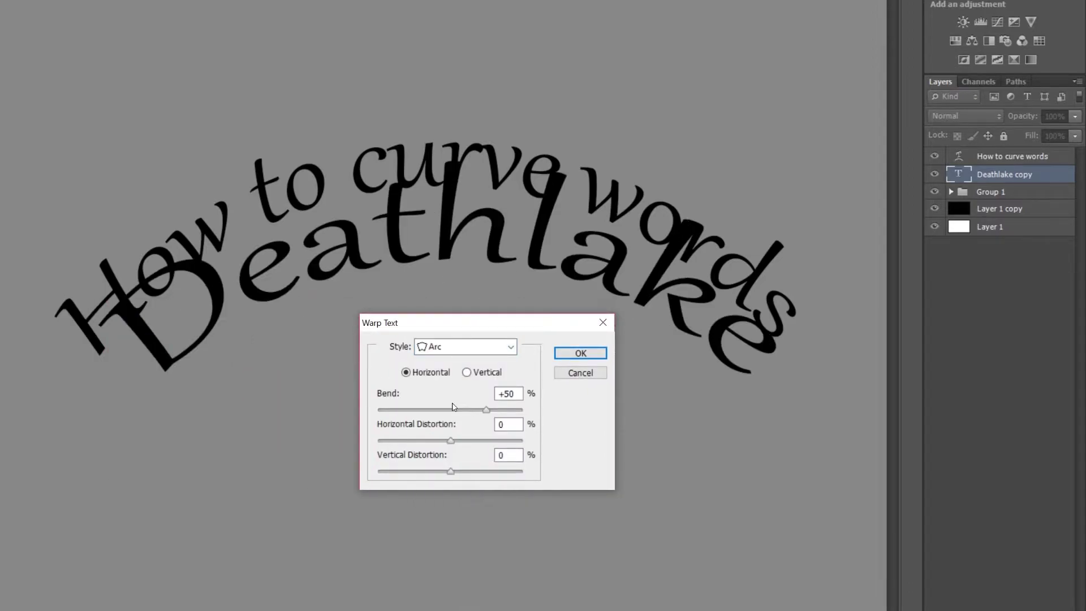
Set the Deathlake arc's bend to -43%, horizontal distortion to -39% and vertical distortion to +2%
{"action": "left_click_drag", "start_coordinate": [453, 409], "coordinate": [432, 411]}
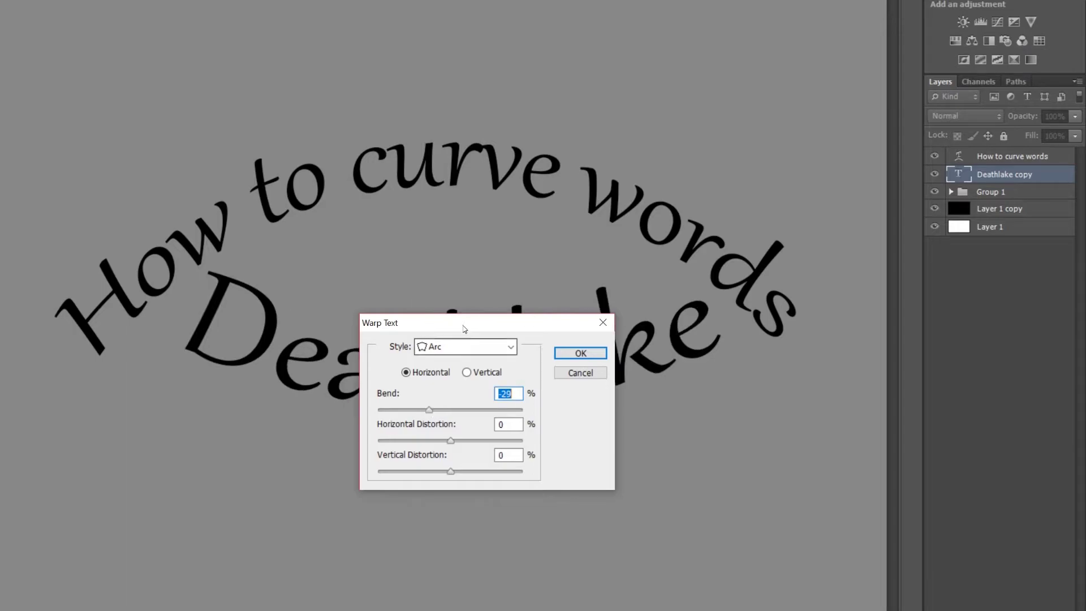
{"action": "left_click_drag", "start_coordinate": [465, 328], "coordinate": [149, 434]}
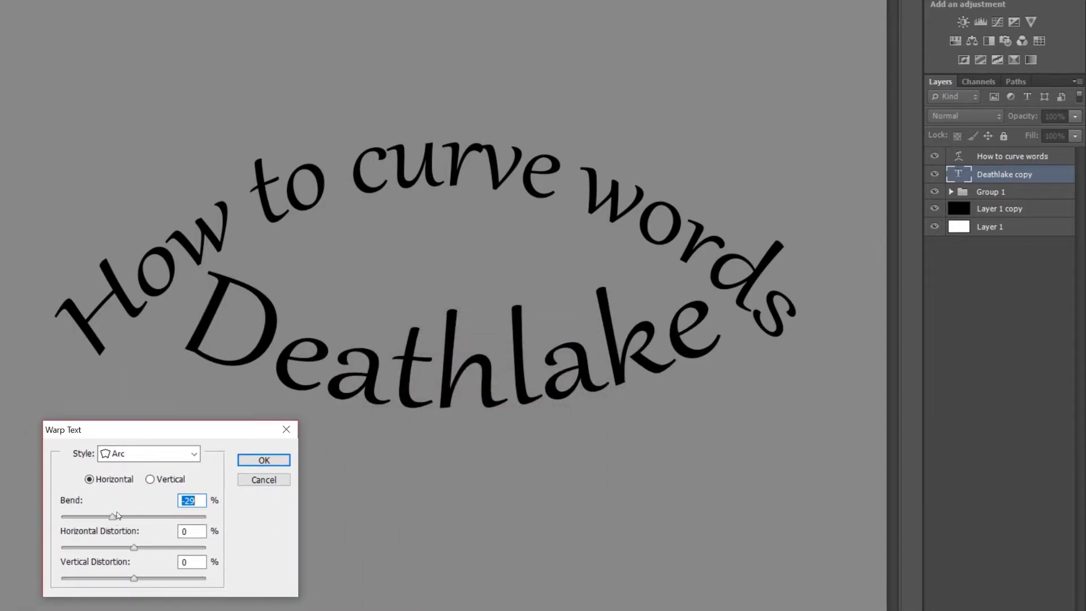
{"action": "left_click_drag", "start_coordinate": [113, 522], "coordinate": [106, 548]}
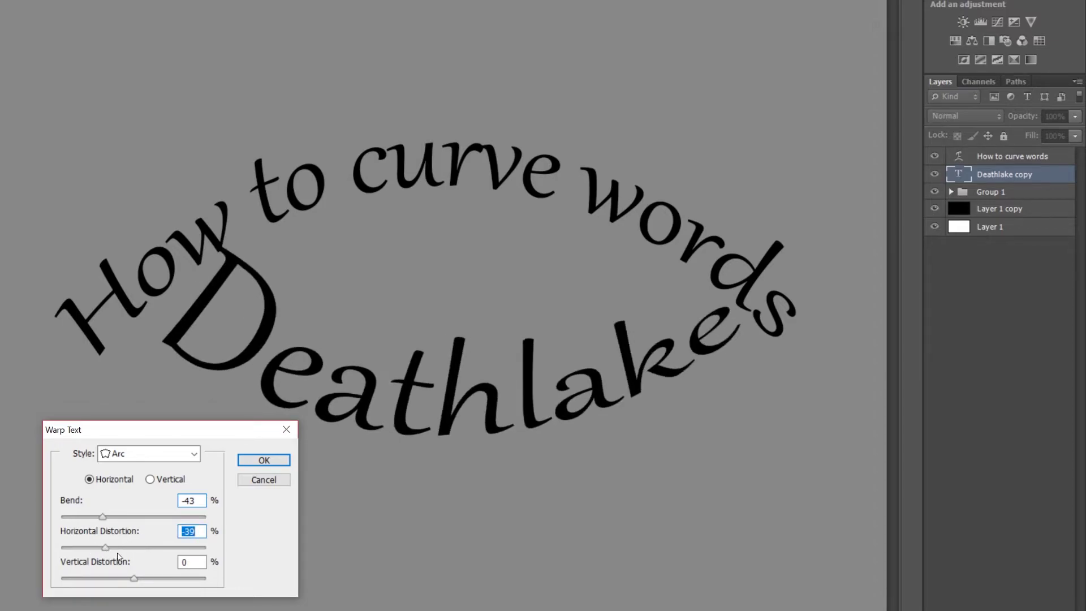
{"action": "left_click_drag", "start_coordinate": [163, 578], "coordinate": [135, 580]}
Switch the Deathlake warp to Arc Lower with +99% bend, -58% horizontal distortion and +13% vertical distortion
{"action": "left_click", "coordinate": [166, 454]}
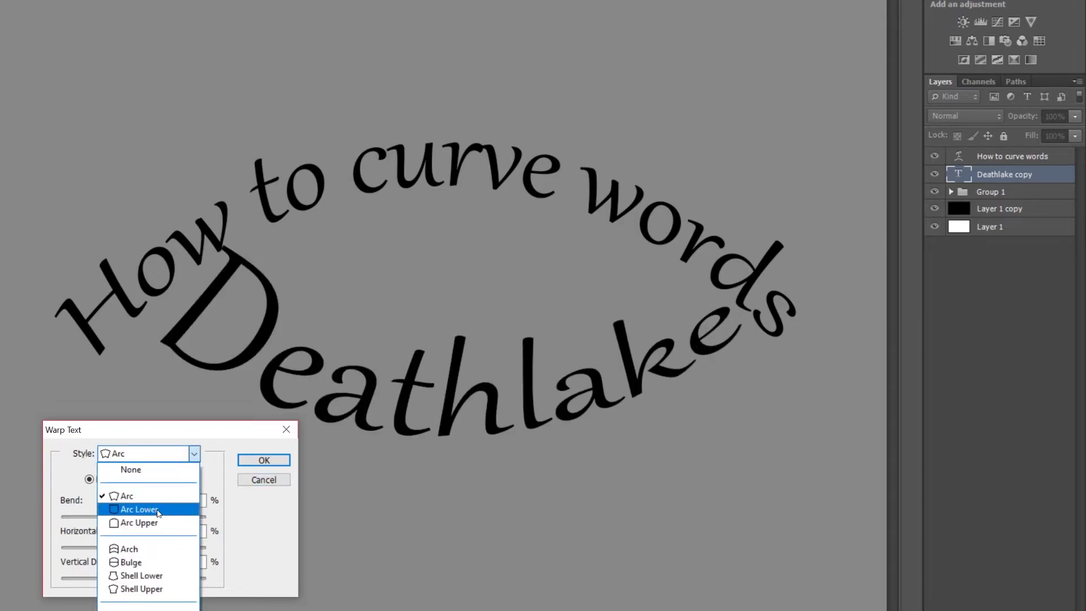
{"action": "left_click", "coordinate": [158, 511]}
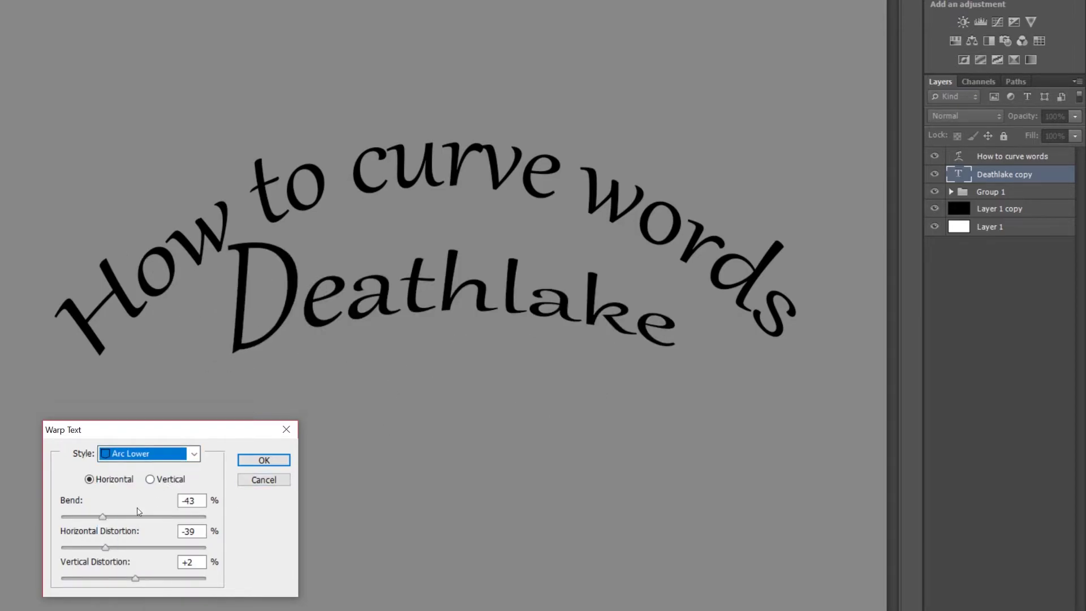
{"action": "key", "text": "Tab"}
{"action": "left_click_drag", "start_coordinate": [114, 520], "coordinate": [128, 523]}
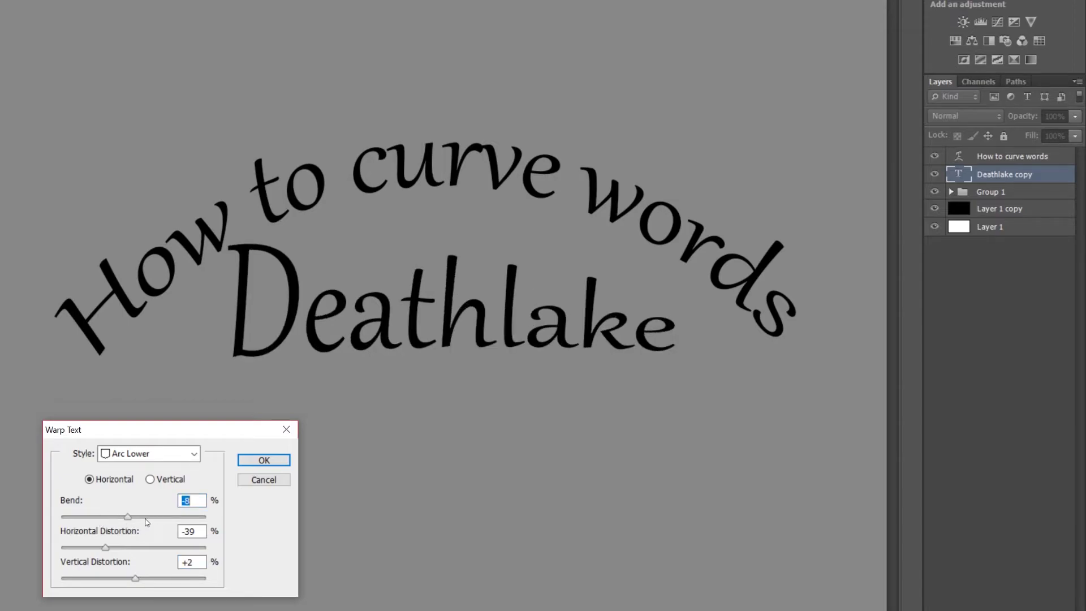
{"action": "left_click_drag", "start_coordinate": [134, 520], "coordinate": [206, 517]}
{"action": "left_click_drag", "start_coordinate": [105, 547], "coordinate": [151, 547]}
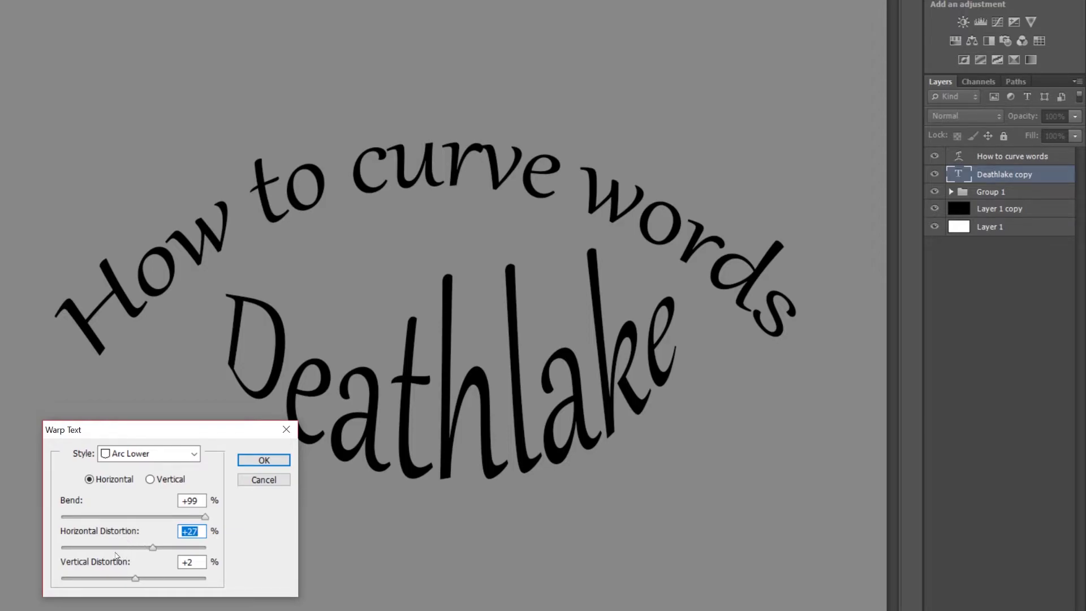
{"action": "left_click_drag", "start_coordinate": [108, 550], "coordinate": [72, 583]}
Switch the Deathlake warp to Arc Upper with +22% bend, -8% horizontal distortion and +41% vertical distortion
{"action": "left_click", "coordinate": [162, 463]}
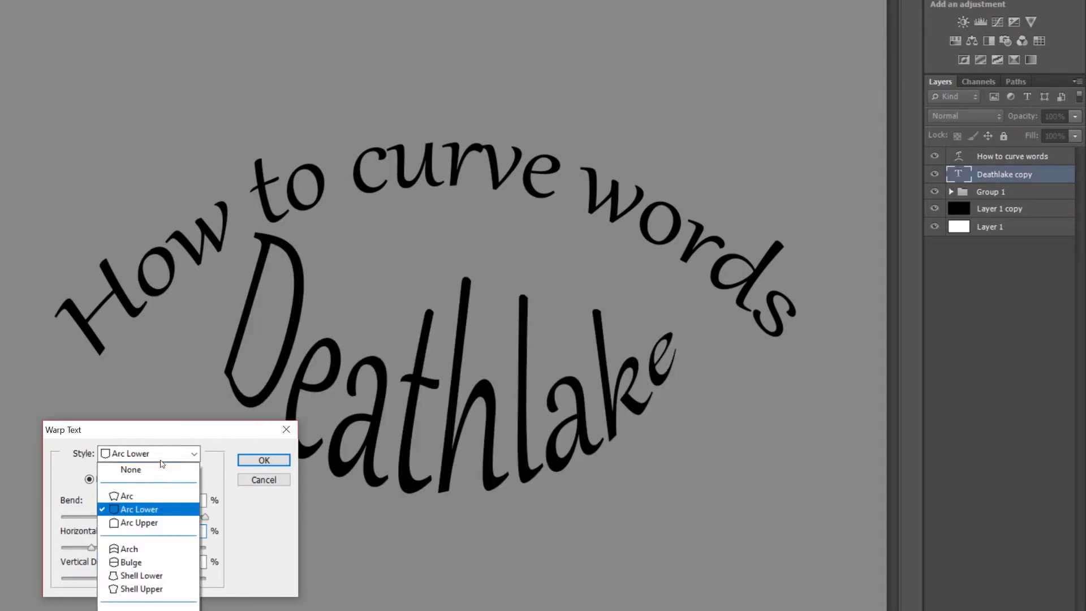
{"action": "left_click", "coordinate": [161, 523]}
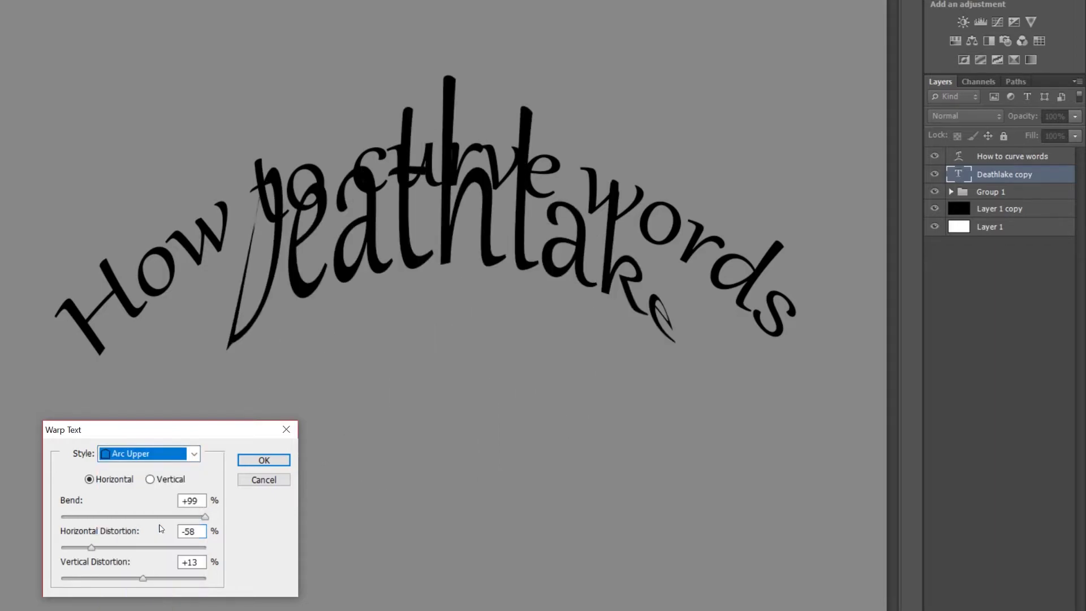
{"action": "left_click_drag", "start_coordinate": [139, 517], "coordinate": [72, 547]}
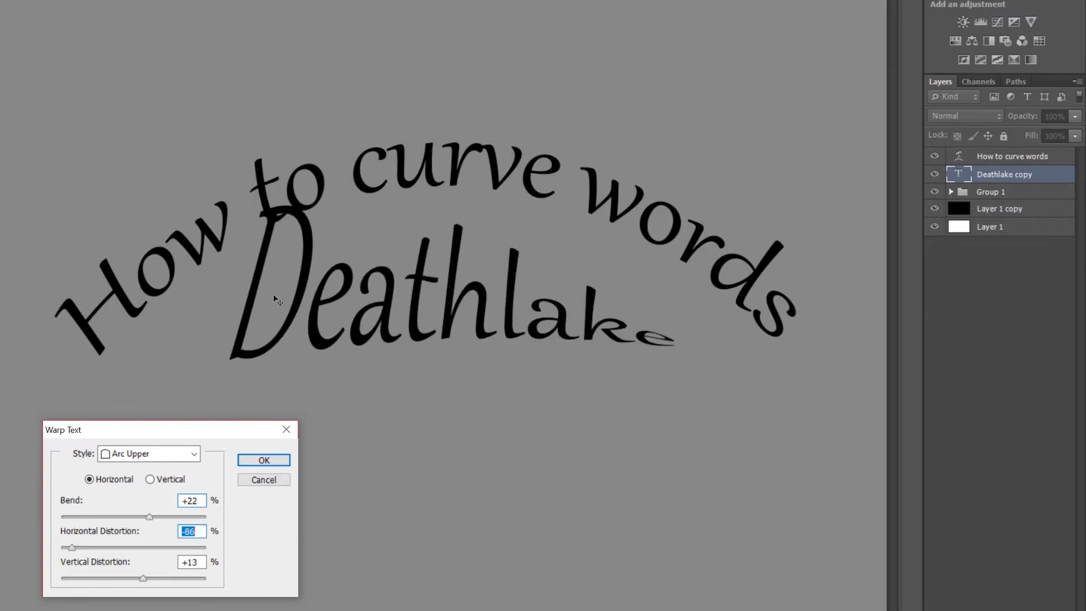
{"action": "left_click_drag", "start_coordinate": [72, 547], "coordinate": [133, 579]}
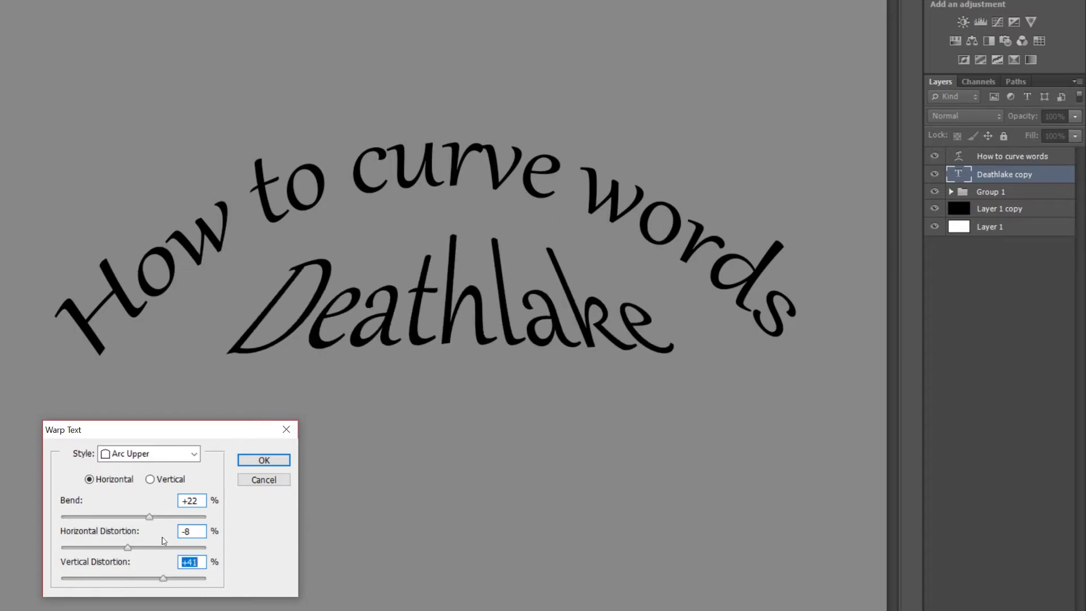
Switch the Deathlake warp to Arch with -29% bend, -10% horizontal distortion and -9% vertical distortion
{"action": "left_click", "coordinate": [194, 454]}
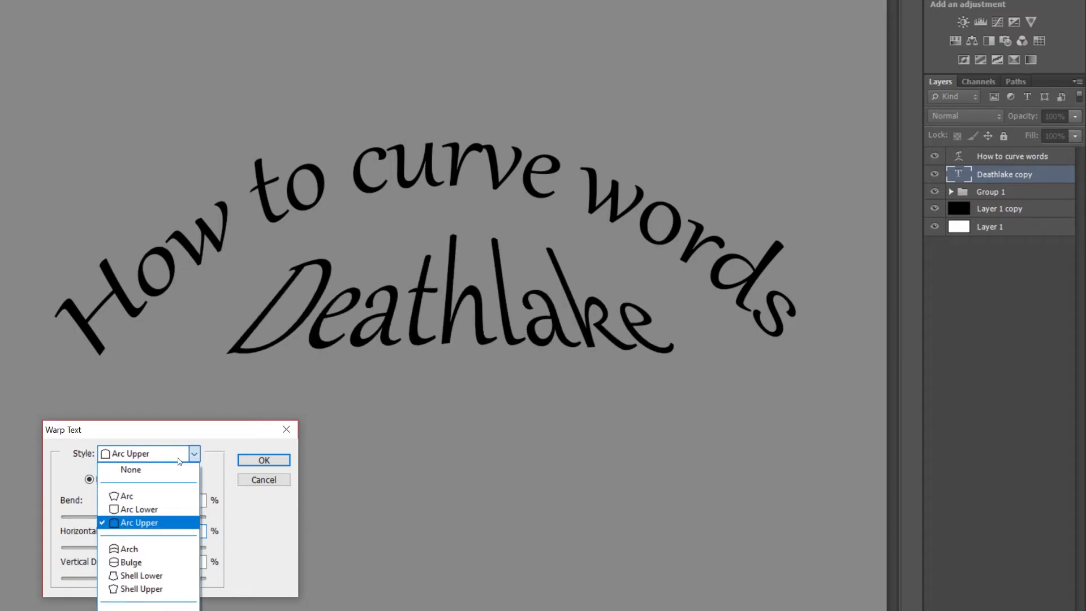
{"action": "left_click", "coordinate": [156, 547]}
{"action": "left_click_drag", "start_coordinate": [171, 521], "coordinate": [126, 547]}
{"action": "left_click_drag", "start_coordinate": [163, 578], "coordinate": [129, 582]}
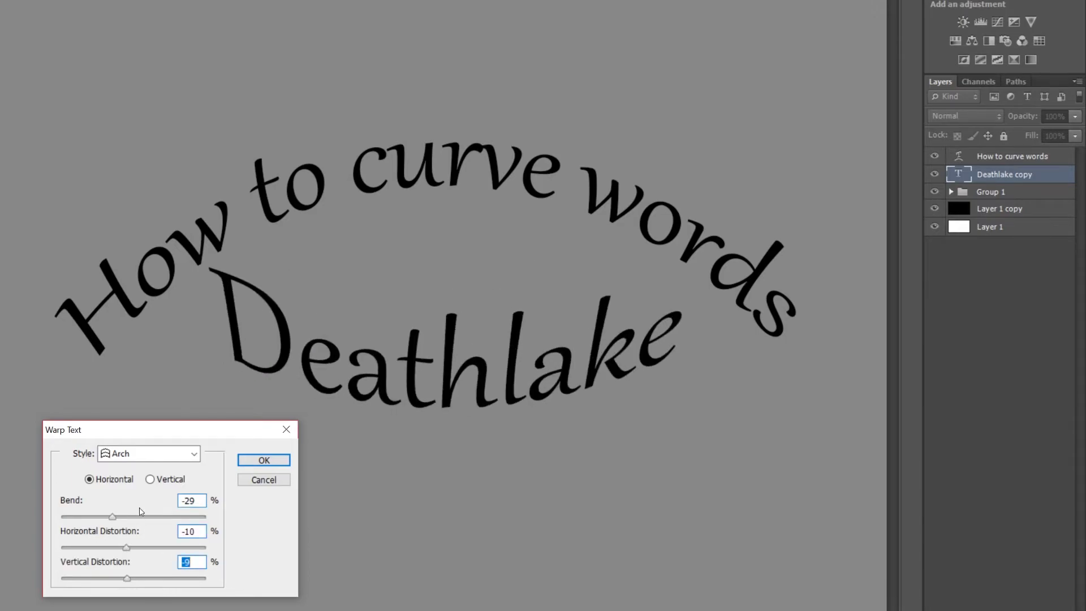
Switch the Deathlake warp to Bulge and try different bend amounts, including +62%
{"action": "left_click", "coordinate": [158, 455]}
{"action": "left_click", "coordinate": [179, 441]}
{"action": "left_click_drag", "start_coordinate": [178, 429], "coordinate": [188, 337]}
{"action": "left_click", "coordinate": [203, 360]}
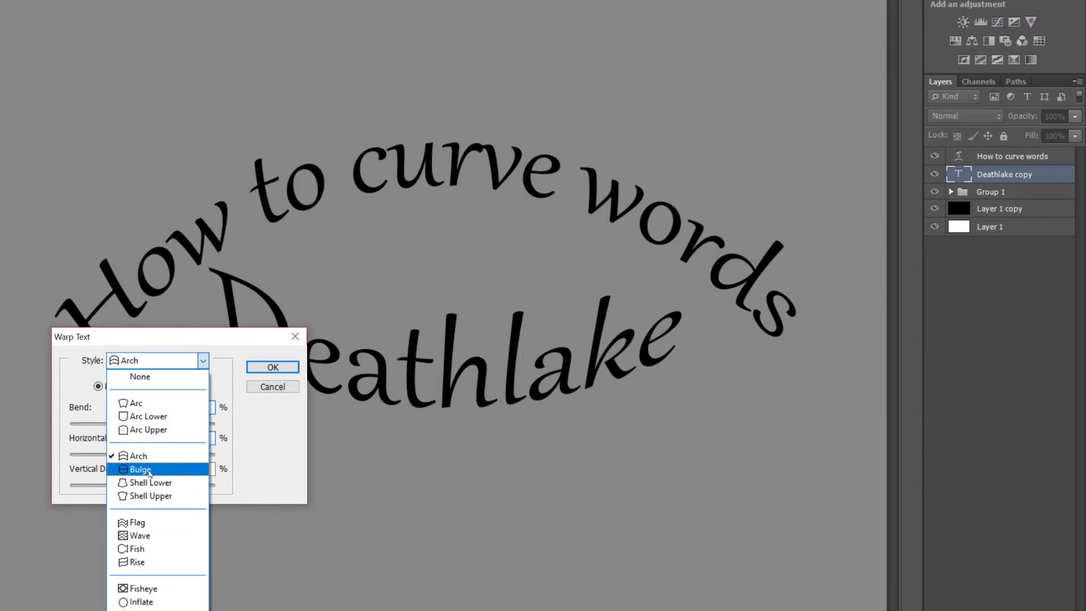
{"action": "left_click", "coordinate": [149, 473]}
{"action": "left_click_drag", "start_coordinate": [157, 424], "coordinate": [187, 425]}
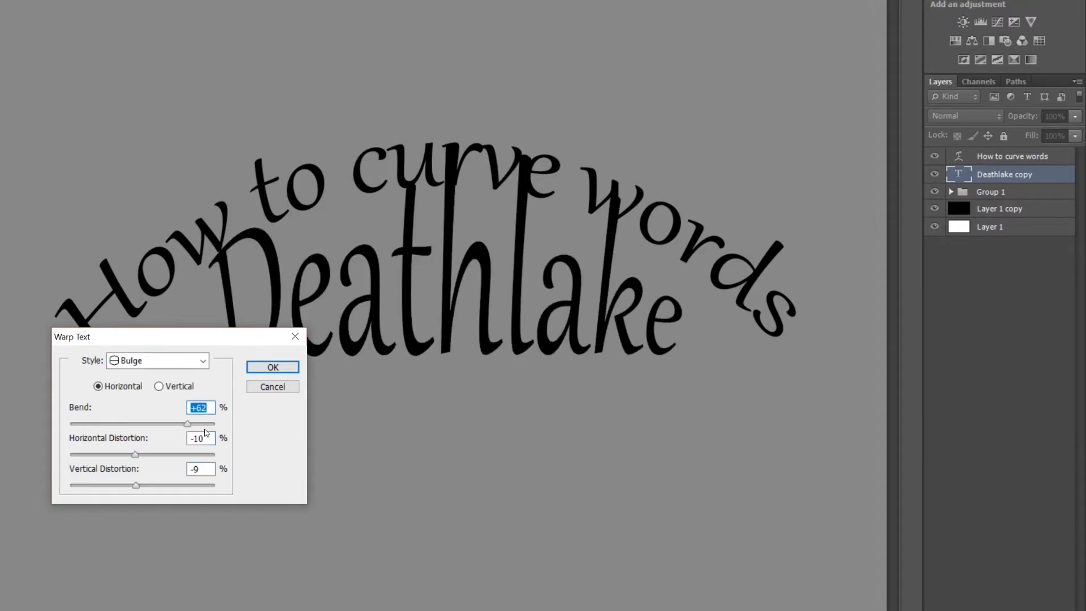
{"action": "left_click_drag", "start_coordinate": [188, 429], "coordinate": [107, 434]}
Switch the Deathlake warp to Shell Lower with +77% bend, -69% horizontal distortion and +35% vertical distortion
{"action": "left_click_drag", "start_coordinate": [194, 342], "coordinate": [210, 422]}
{"action": "left_click_drag", "start_coordinate": [150, 526], "coordinate": [179, 526]}
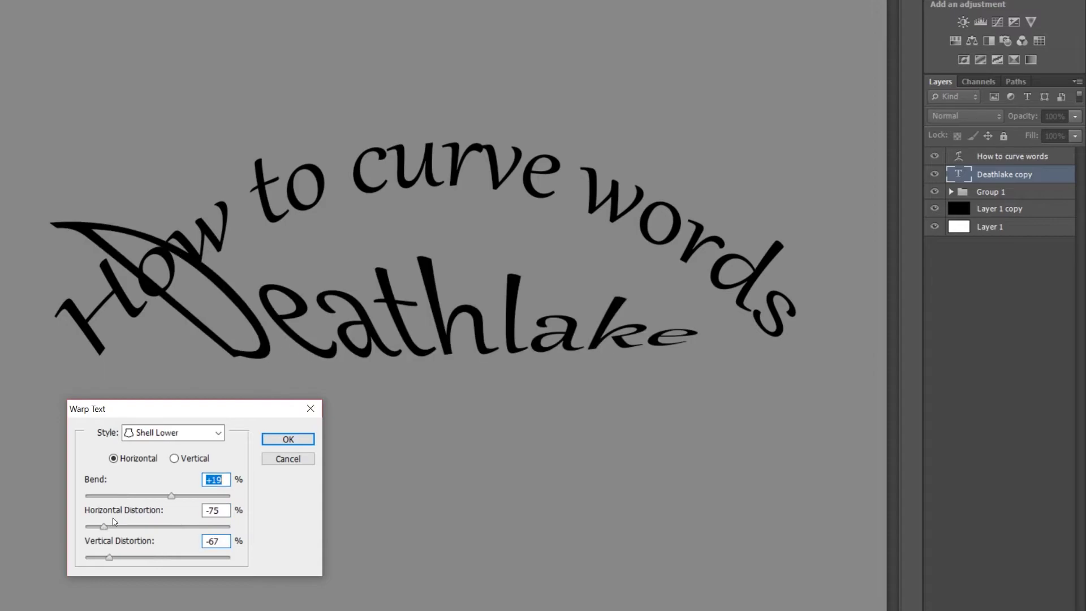
{"action": "left_click_drag", "start_coordinate": [154, 529], "coordinate": [218, 532]}
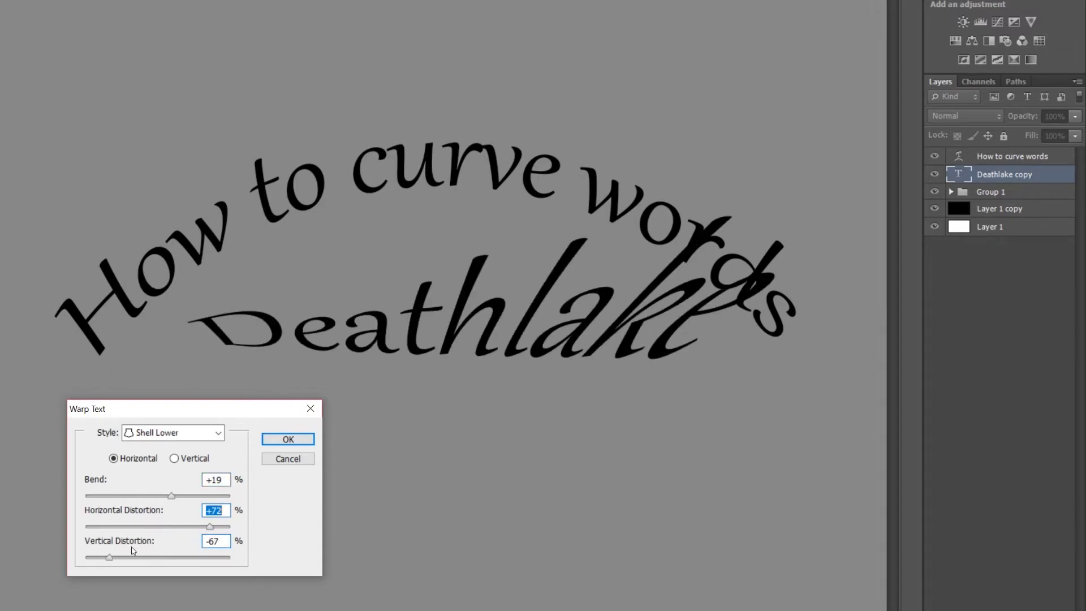
{"action": "left_click_drag", "start_coordinate": [110, 558], "coordinate": [181, 554]}
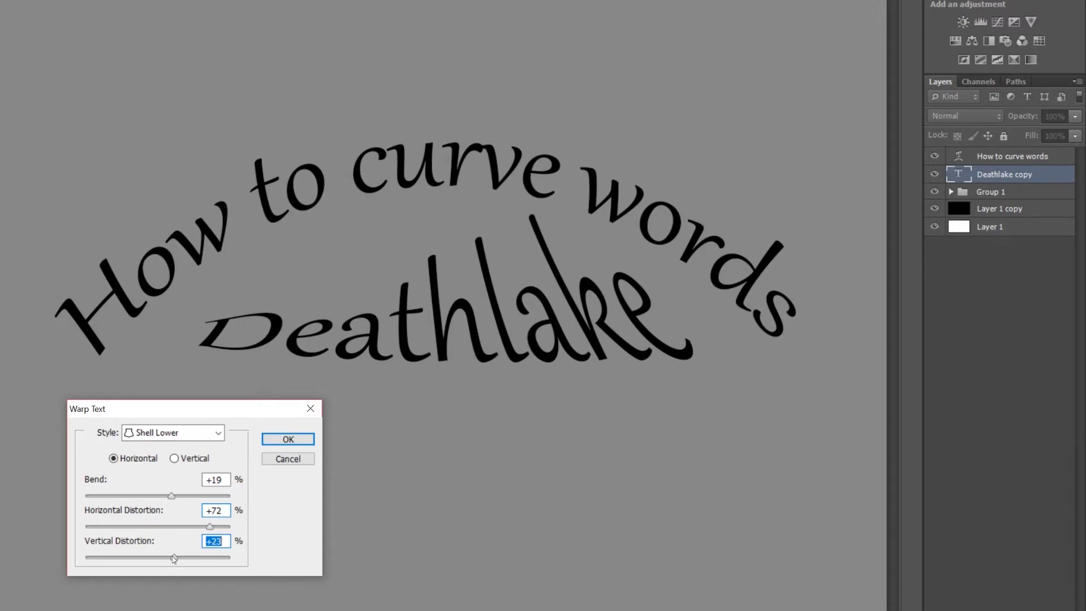
{"action": "left_click_drag", "start_coordinate": [173, 559], "coordinate": [135, 560]}
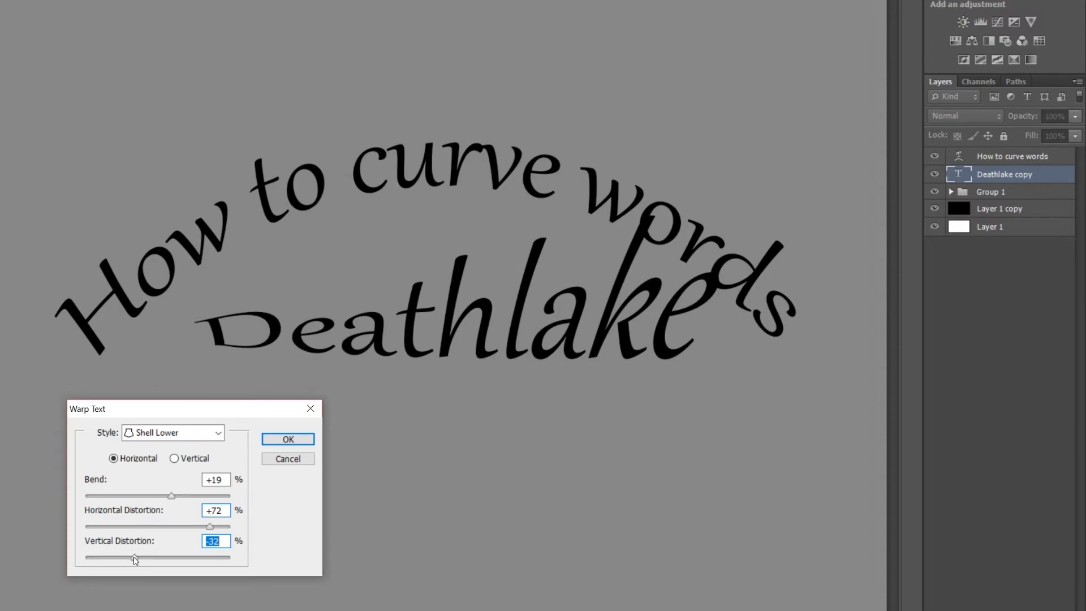
{"action": "left_click_drag", "start_coordinate": [136, 560], "coordinate": [180, 560]}
{"action": "left_click_drag", "start_coordinate": [146, 527], "coordinate": [108, 528]}
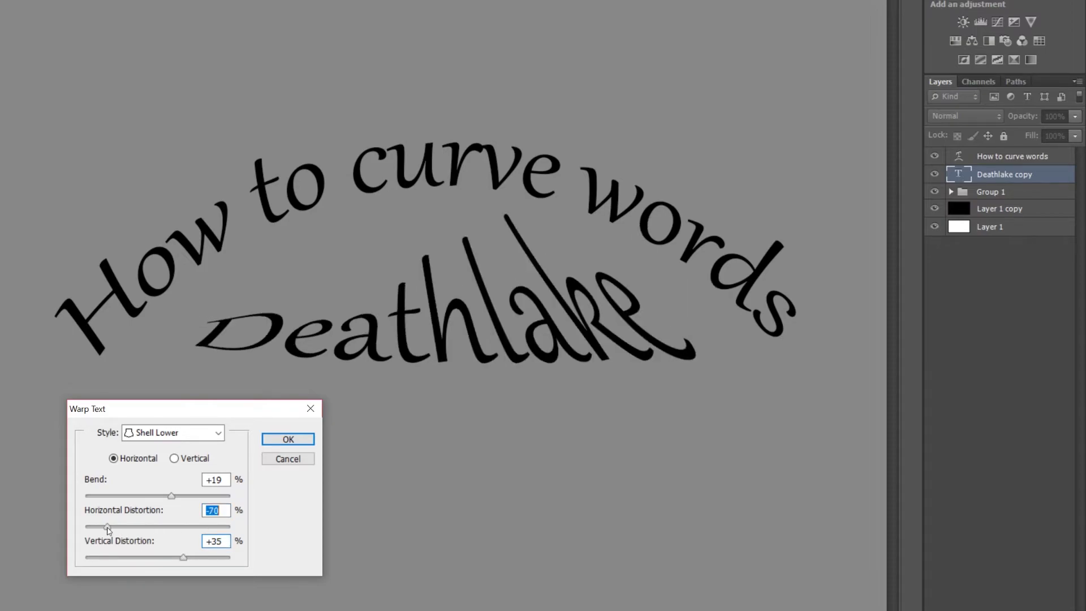
{"action": "left_click_drag", "start_coordinate": [153, 498], "coordinate": [213, 497]}
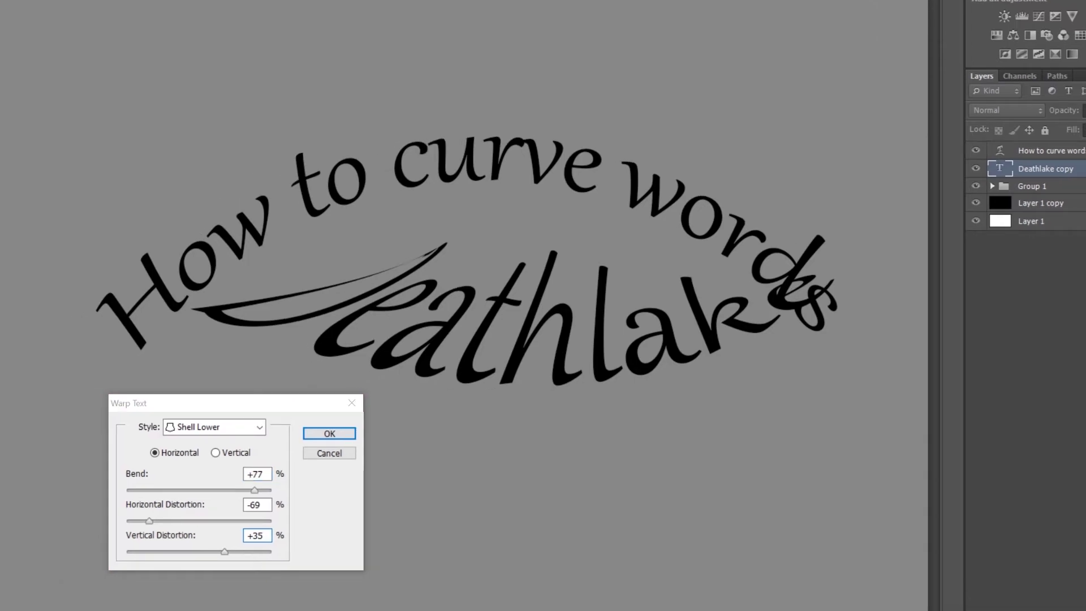
Switch the Deathlake warp to Shell Upper with -9% bend, +59% horizontal distortion and -74% vertical distortion
{"action": "key", "text": "Down"}
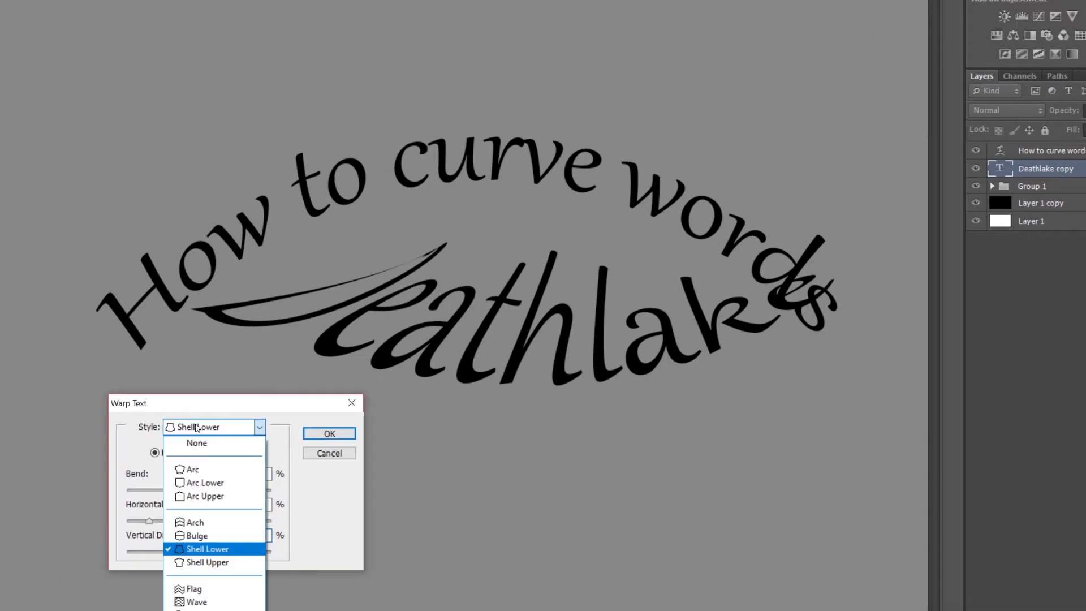
{"action": "key", "text": "Tab"}
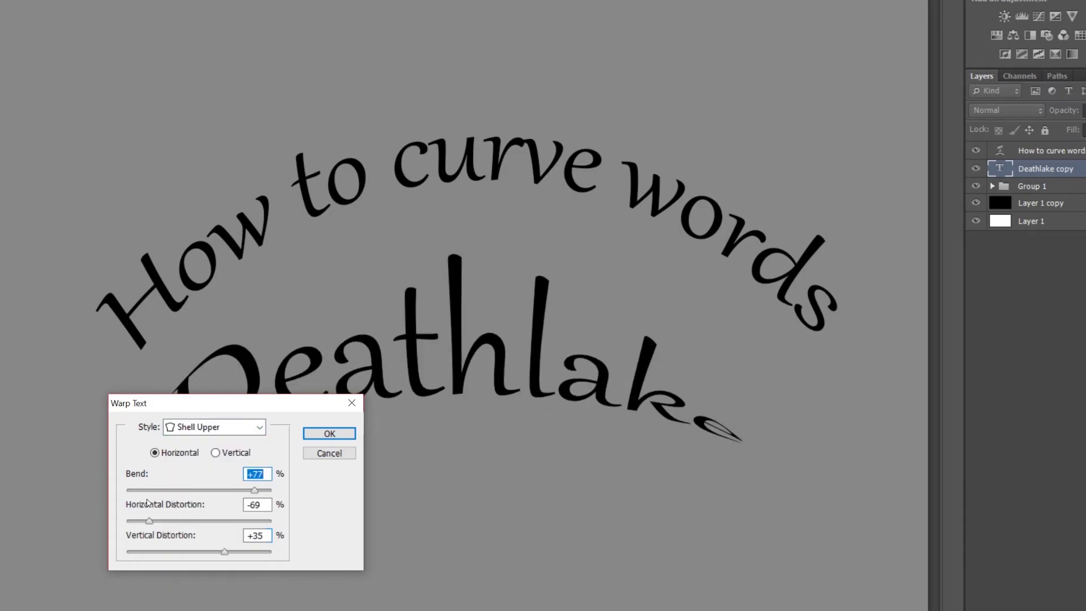
{"action": "type", "text": "20-8"}
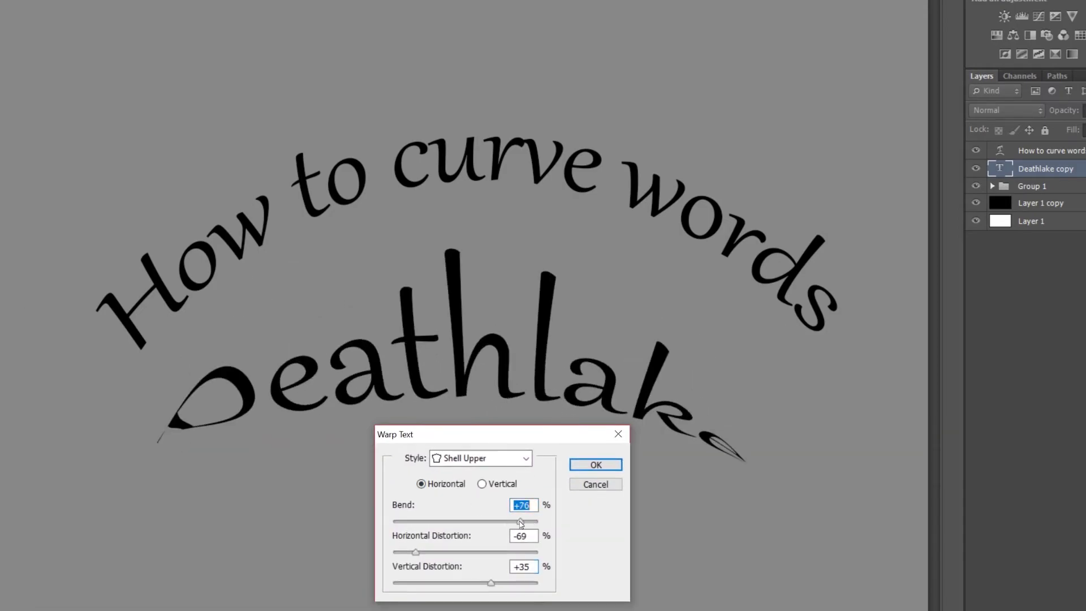
{"action": "key", "text": "Tab"}
{"action": "type", "text": "-100"}
{"action": "key", "text": "Tab"}
{"action": "type", "text": "-75"}
Switch the Deathlake warp to Flag with -55% bend, moving the dialog off the text, and adjust both distortions
{"action": "key", "text": "alt+Down"}
{"action": "key", "text": "Down"}
{"action": "key", "text": "Return"}
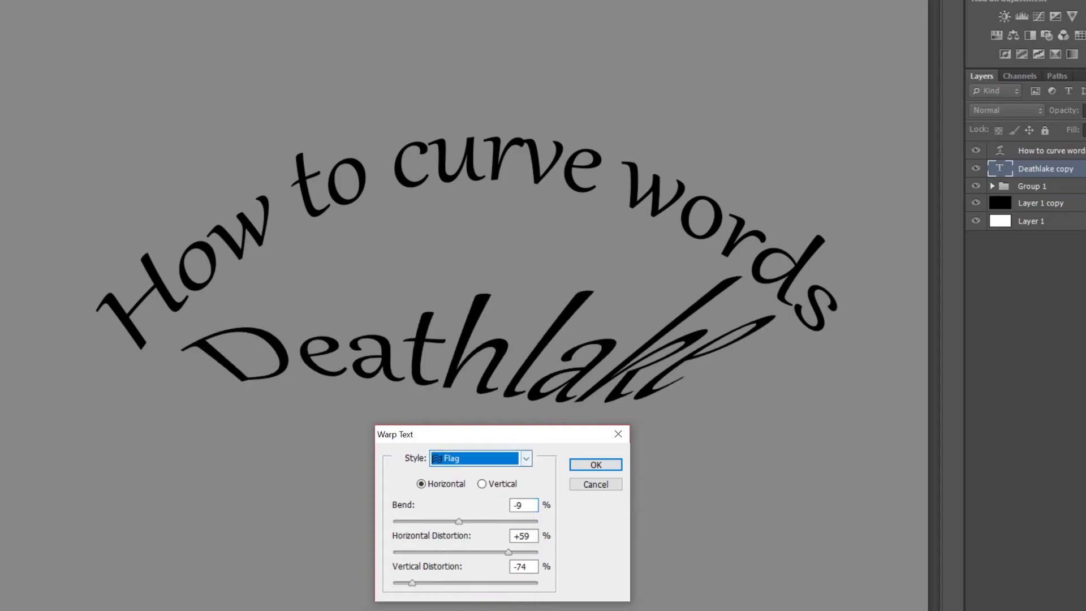
{"action": "left_click_drag", "start_coordinate": [459, 521], "coordinate": [427, 523]}
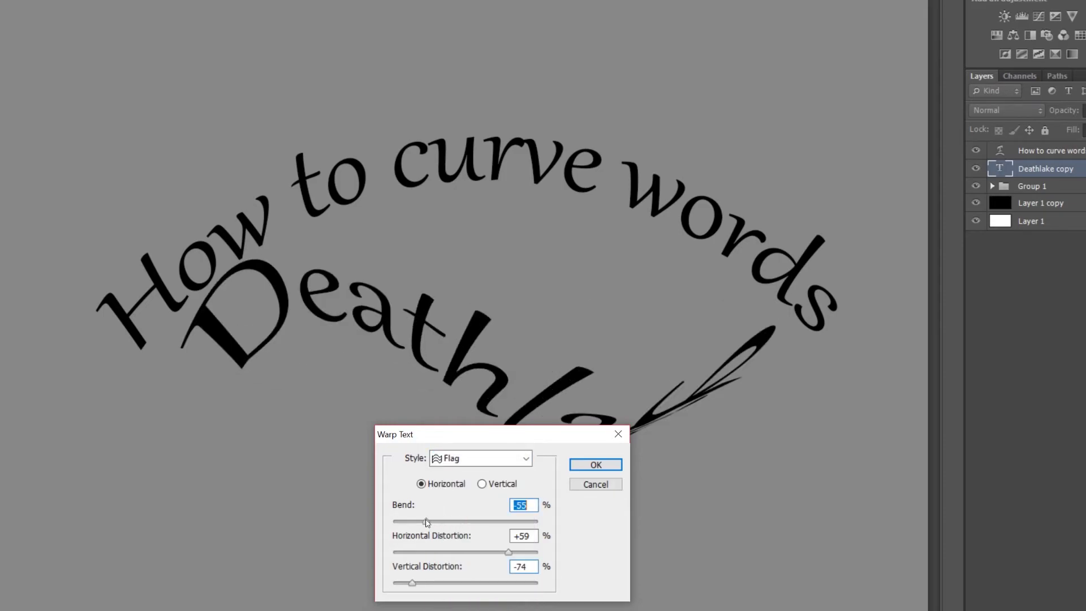
{"action": "left_click_drag", "start_coordinate": [494, 431], "coordinate": [118, 445]}
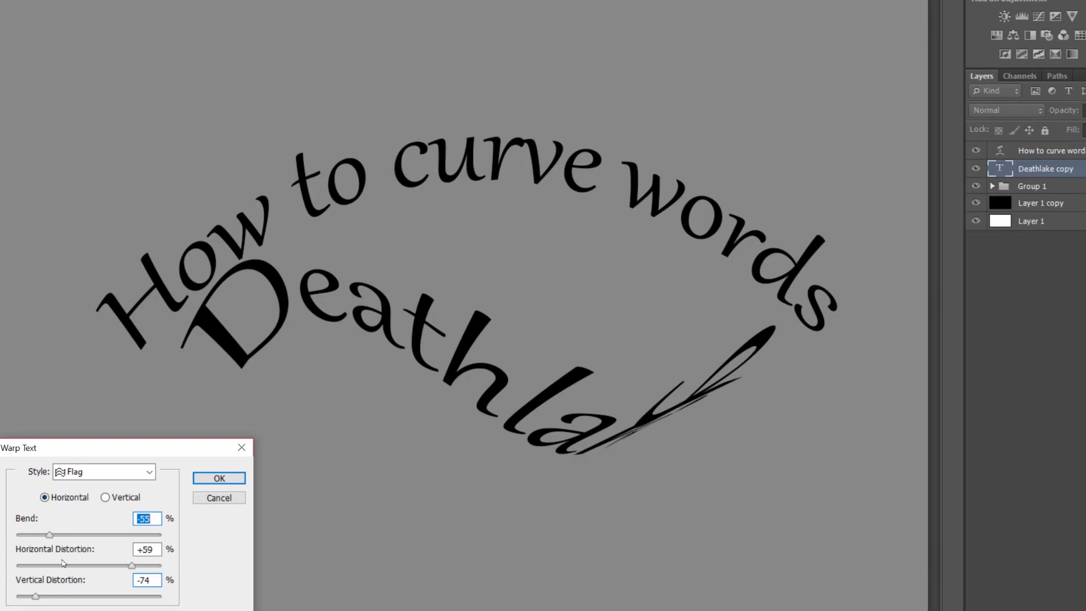
{"action": "left_click_drag", "start_coordinate": [63, 565], "coordinate": [160, 566]}
{"action": "mouse_move", "coordinate": [36, 597]}
{"action": "left_mouse_down"}
{"action": "mouse_move", "coordinate": [107, 597]}
{"action": "mouse_move", "coordinate": [28, 594]}
{"action": "left_mouse_up"}
Switch the Deathlake warp to Fish with +36% bend, +100% horizontal distortion and -100% vertical distortion
{"action": "left_click", "coordinate": [149, 472]}
{"action": "left_click", "coordinate": [102, 494]}
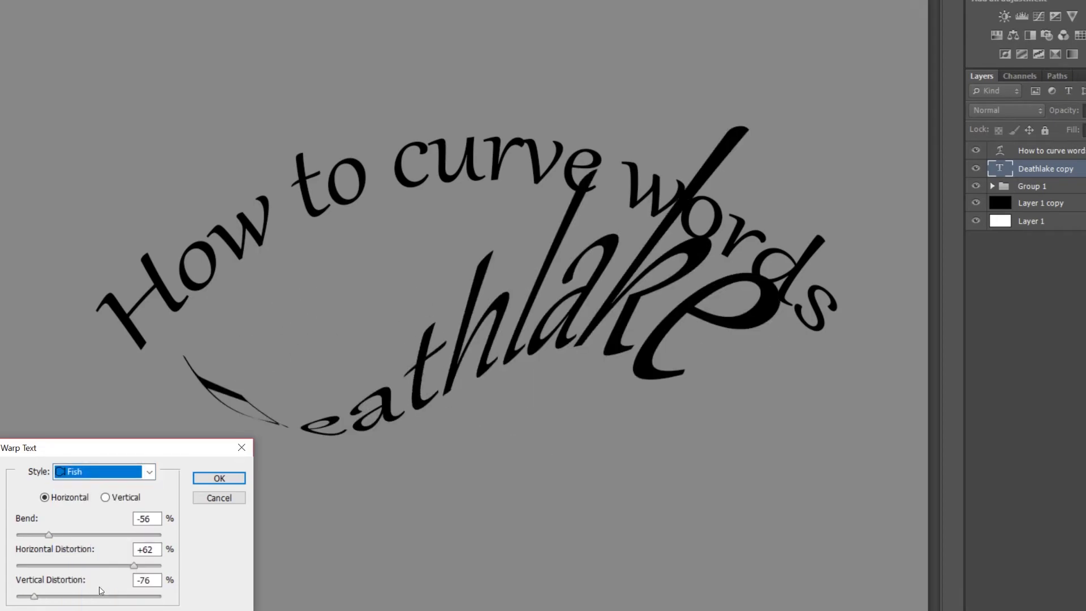
{"action": "left_click_drag", "start_coordinate": [77, 536], "coordinate": [116, 543]}
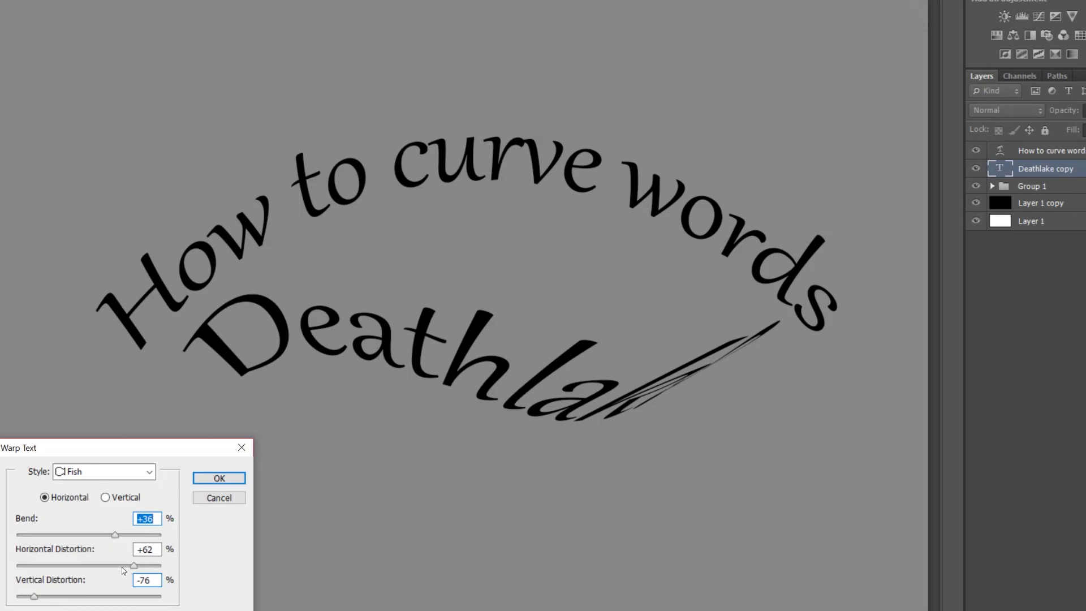
{"action": "left_click_drag", "start_coordinate": [133, 566], "coordinate": [164, 564]}
{"action": "left_click_drag", "start_coordinate": [65, 597], "coordinate": [17, 591]}
Move the warp dialog clear of the text and try Rise with +59%, then +4% bend, +74% horizontal and +72% vertical distortion
{"action": "left_click", "coordinate": [282, 408]}
{"action": "left_click_drag", "start_coordinate": [77, 448], "coordinate": [88, 25]}
{"action": "left_click", "coordinate": [262, 602]}
{"action": "mouse_move", "coordinate": [122, 112]}
{"action": "left_mouse_down"}
{"action": "mouse_move", "coordinate": [58, 111]}
{"action": "mouse_move", "coordinate": [140, 112]}
{"action": "left_mouse_up"}
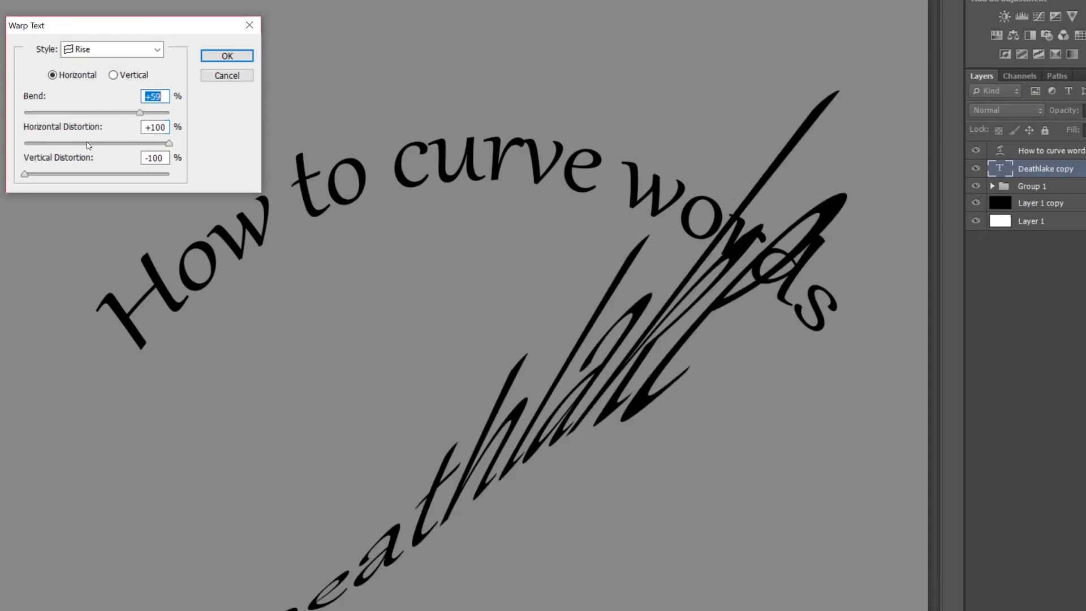
{"action": "left_click", "coordinate": [49, 143]}
{"action": "left_click_drag", "start_coordinate": [49, 143], "coordinate": [150, 144]}
{"action": "left_click_drag", "start_coordinate": [31, 175], "coordinate": [143, 172]}
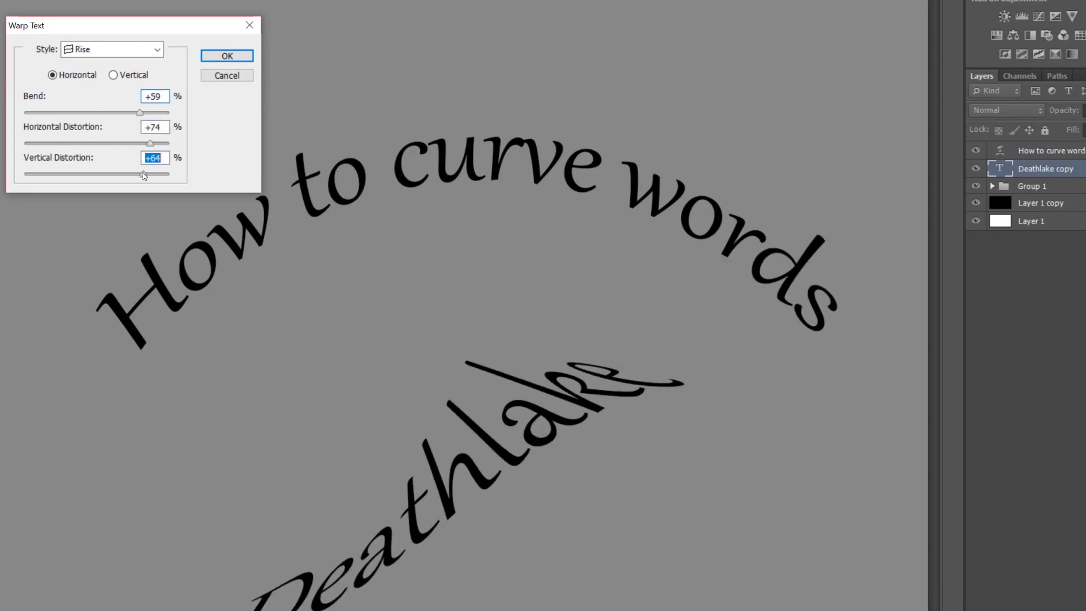
{"action": "left_click", "coordinate": [111, 113]}
Switch the Deathlake warp to Fisheye with +100% bend, -100% horizontal distortion and +100% vertical distortion
{"action": "left_click", "coordinate": [113, 49]}
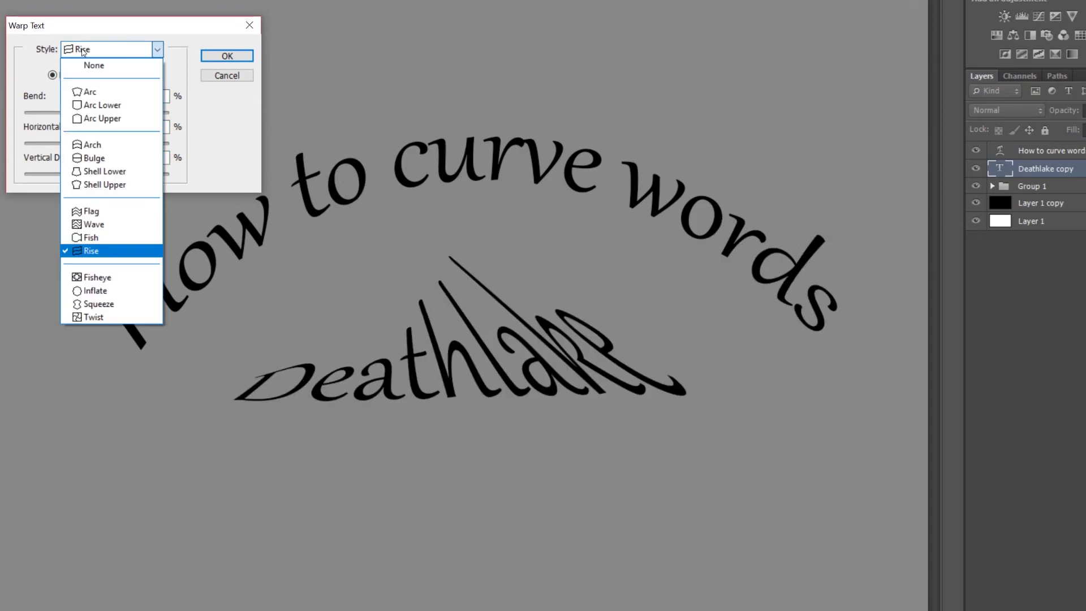
{"action": "left_click", "coordinate": [129, 278]}
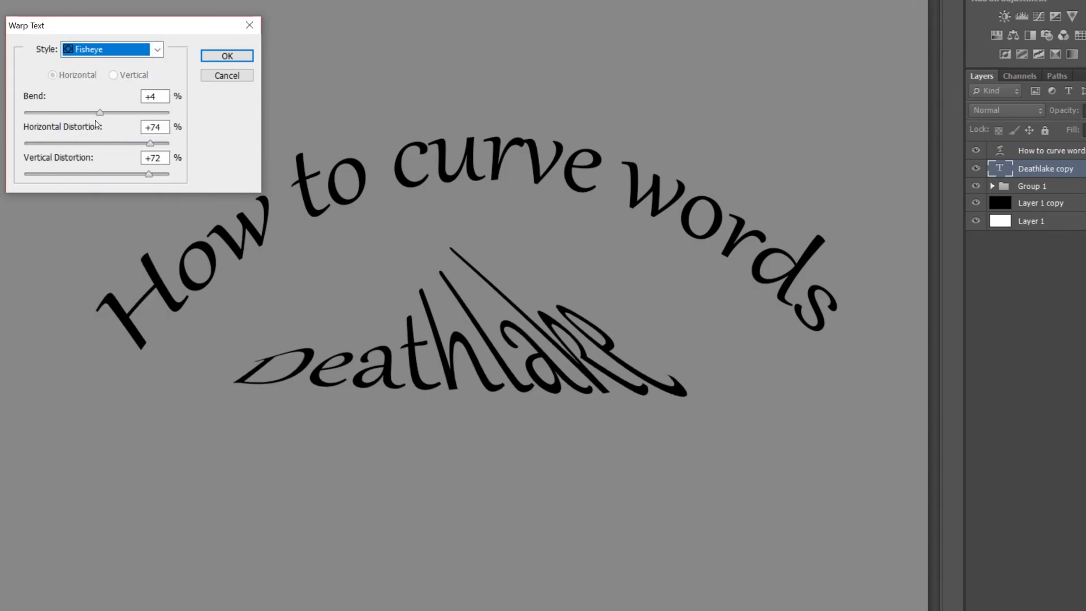
{"action": "left_click_drag", "start_coordinate": [101, 112], "coordinate": [24, 145]}
{"action": "left_click_drag", "start_coordinate": [148, 174], "coordinate": [179, 176]}
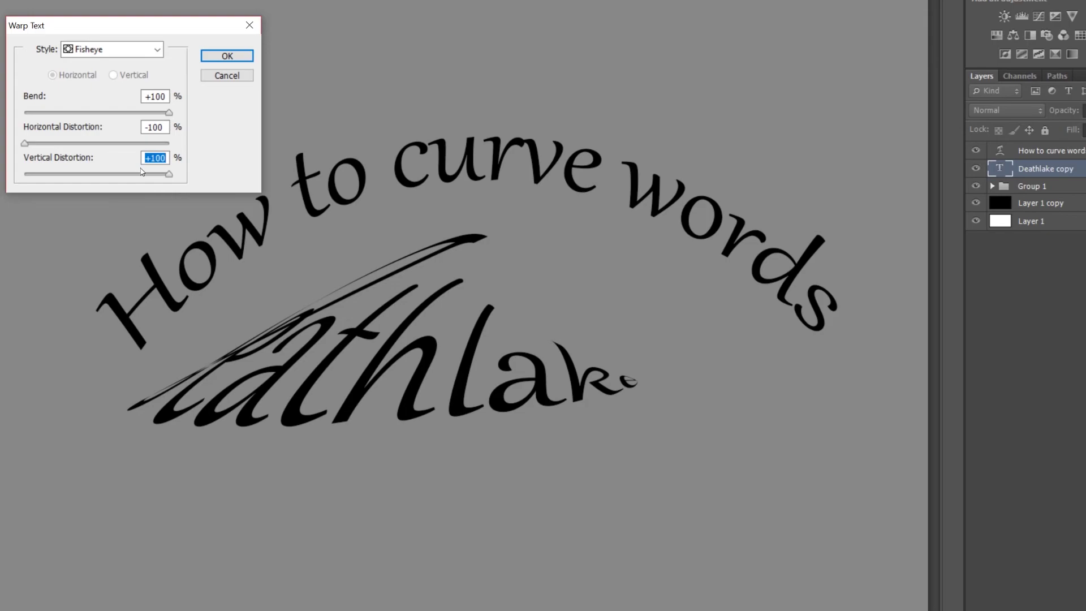
Switch the Deathlake warp to Inflate, trying -100% bend before setting bend and both distortions to +100%
{"action": "left_click", "coordinate": [108, 51]}
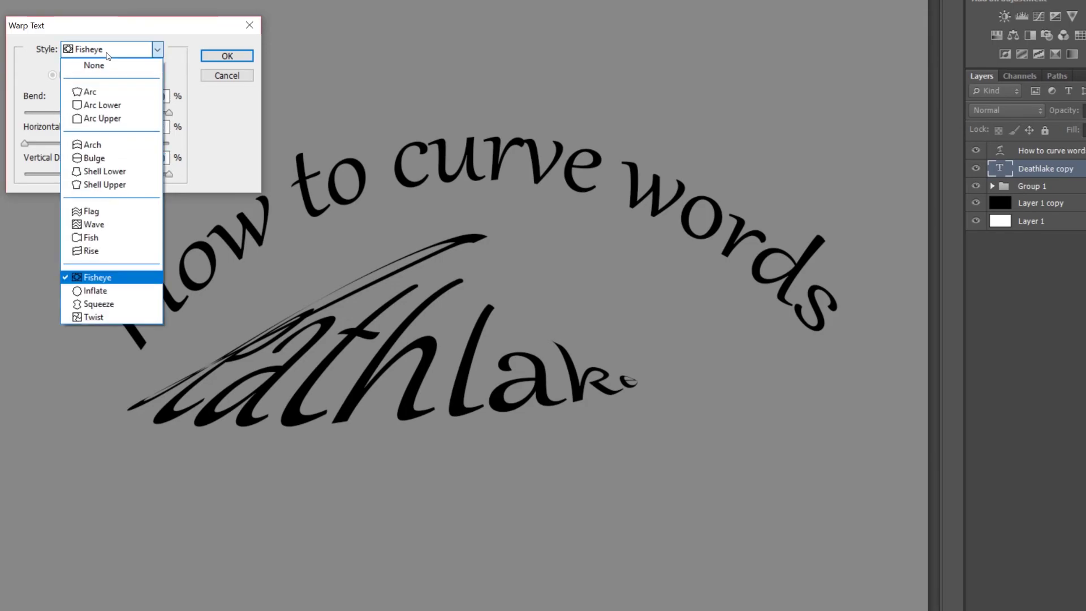
{"action": "left_click", "coordinate": [90, 290]}
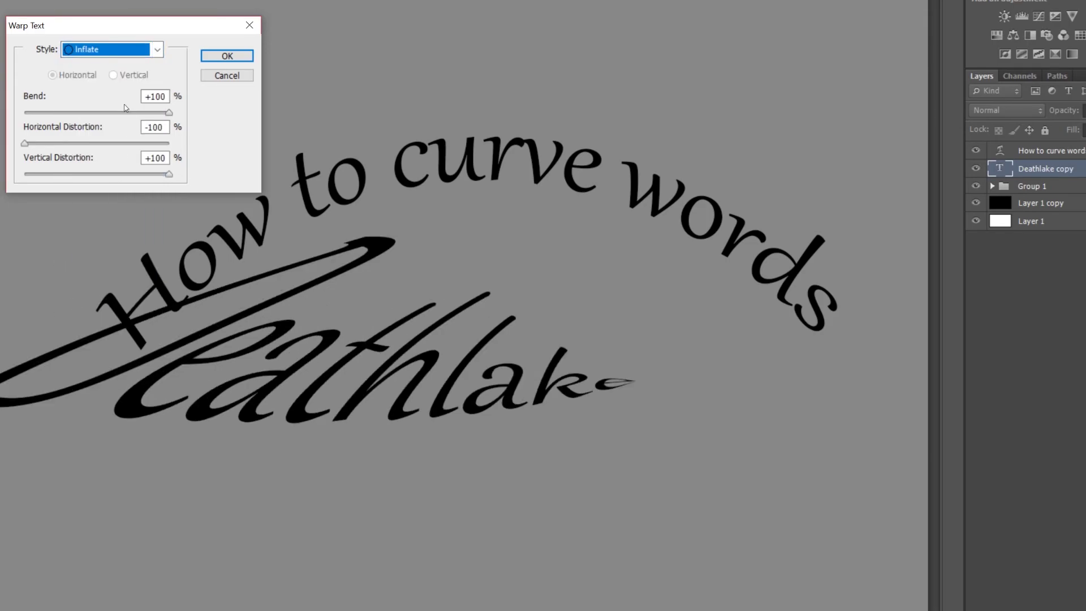
{"action": "left_click_drag", "start_coordinate": [113, 113], "coordinate": [16, 111]}
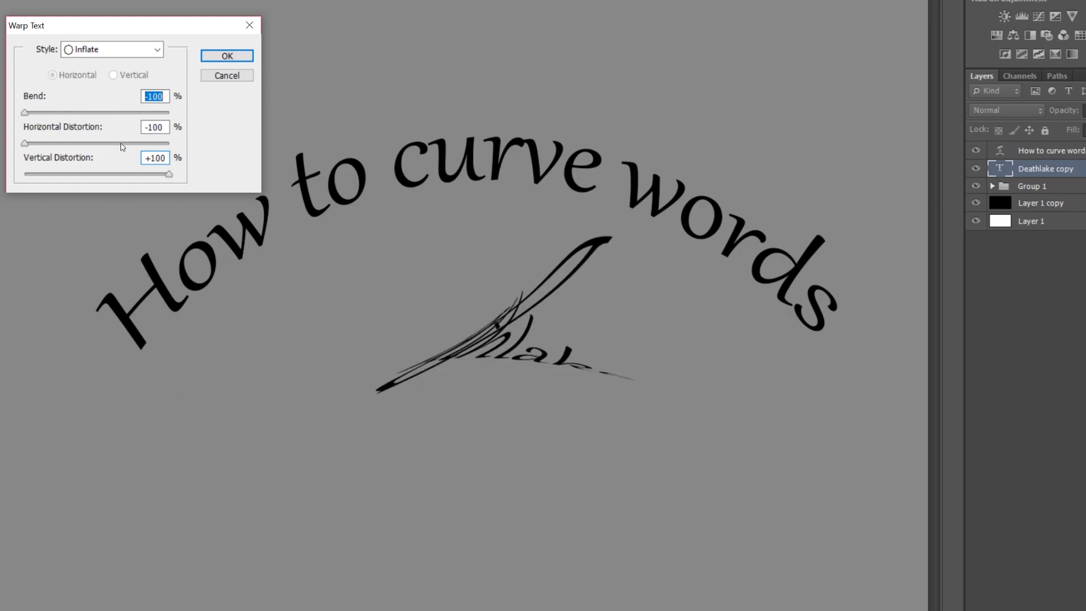
{"action": "left_click_drag", "start_coordinate": [168, 173], "coordinate": [25, 174]}
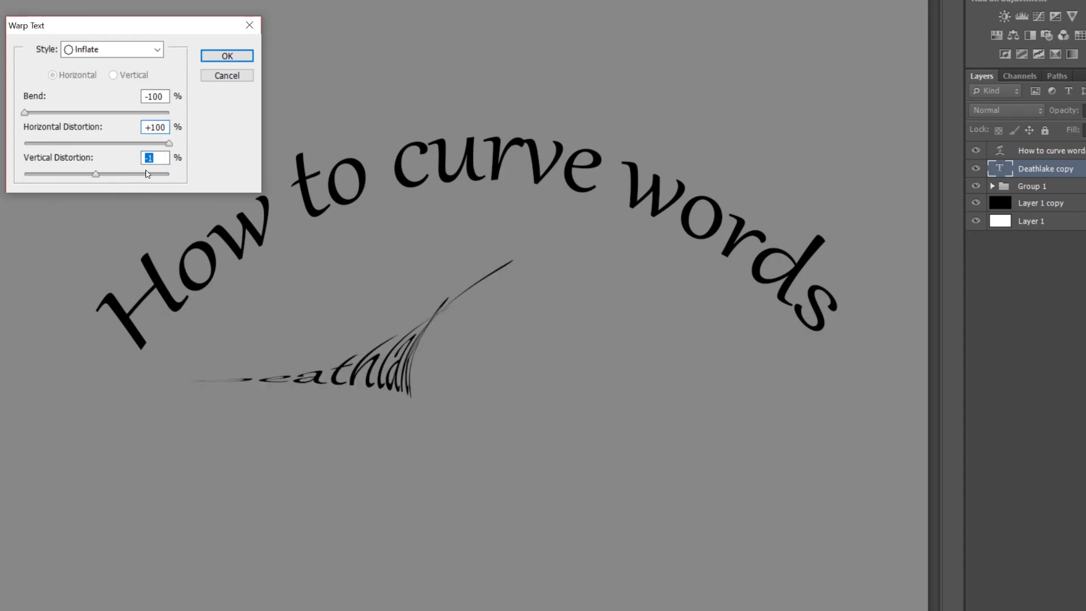
{"action": "left_click_drag", "start_coordinate": [94, 173], "coordinate": [168, 178]}
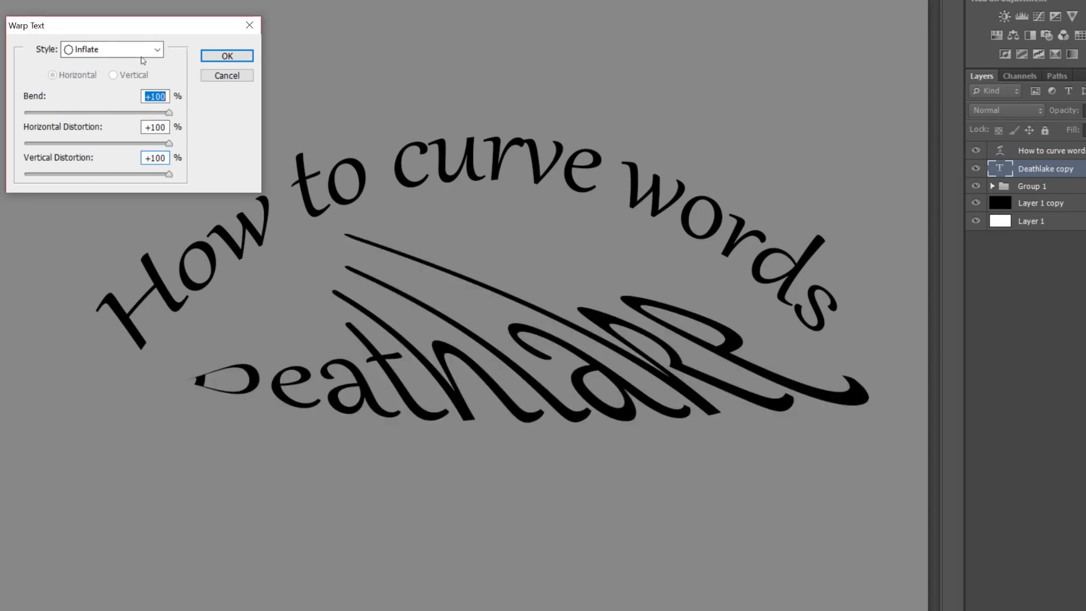
Switch the Deathlake warp to Squeeze with +100% bend, -100% horizontal distortion and +100% vertical distortion
{"action": "left_click", "coordinate": [112, 49]}
{"action": "left_click", "coordinate": [97, 305]}
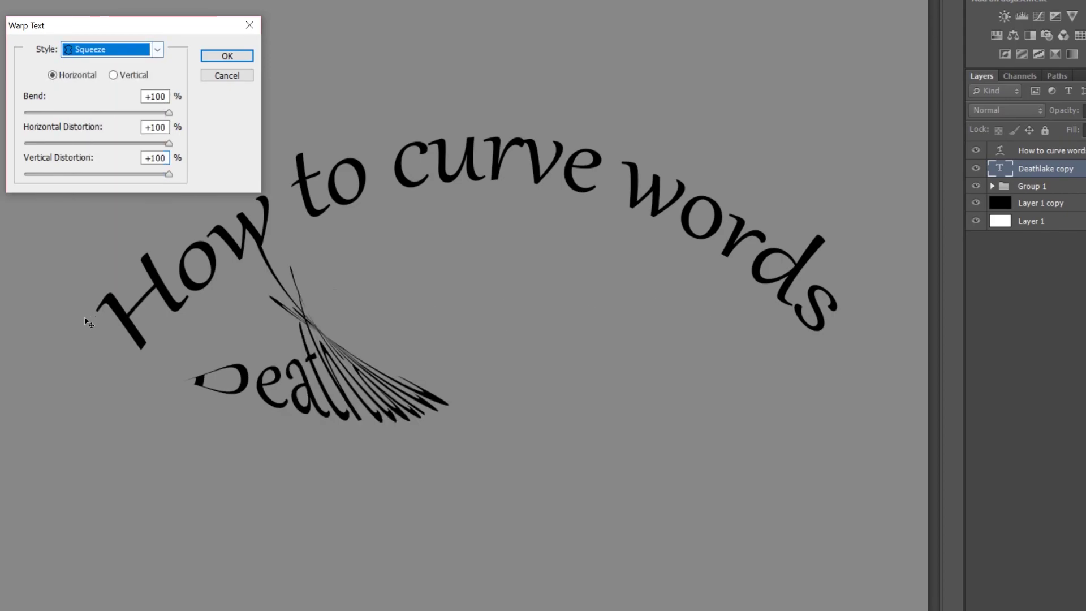
{"action": "left_click_drag", "start_coordinate": [50, 113], "coordinate": [174, 113]}
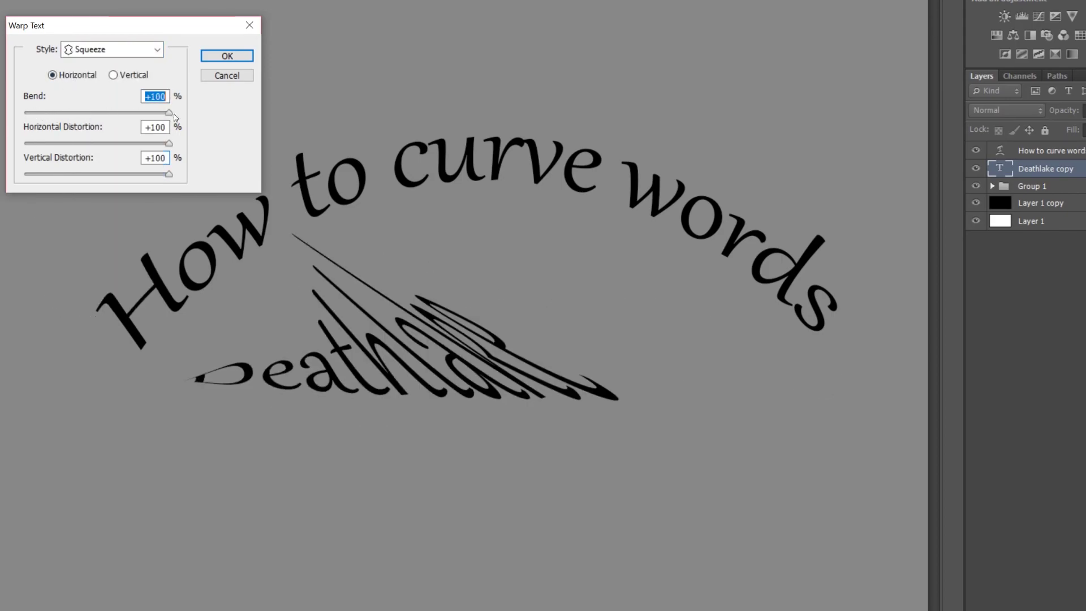
{"action": "left_click", "coordinate": [47, 144]}
{"action": "left_click_drag", "start_coordinate": [47, 143], "coordinate": [170, 175]}
Switch the Deathlake warp to Twist with -100% bend, +100% horizontal distortion and -98% vertical distortion
{"action": "left_click", "coordinate": [153, 48]}
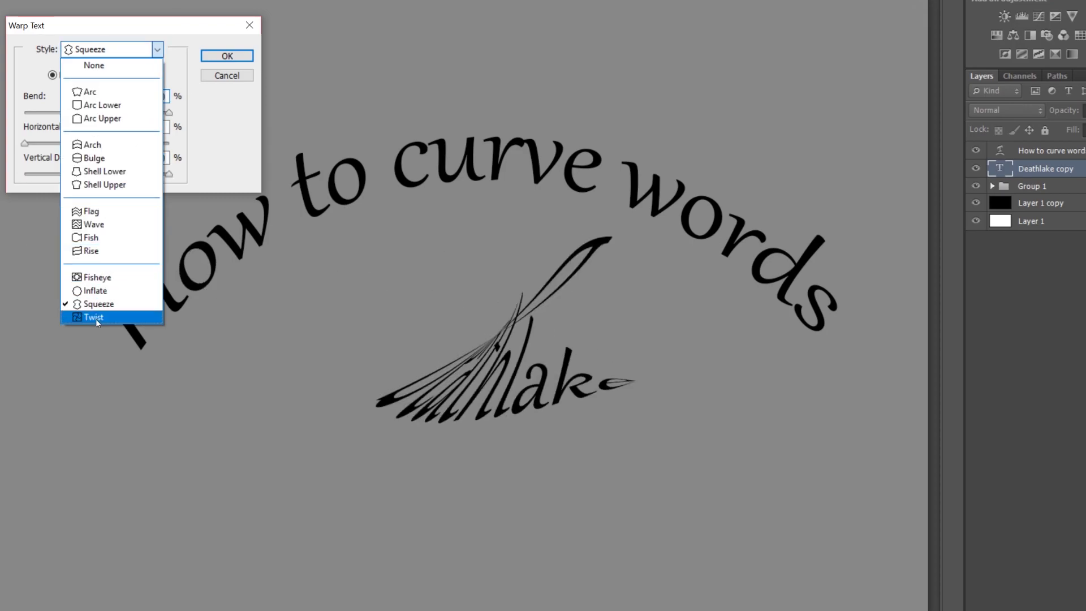
{"action": "left_click", "coordinate": [108, 319]}
{"action": "left_click", "coordinate": [69, 112]}
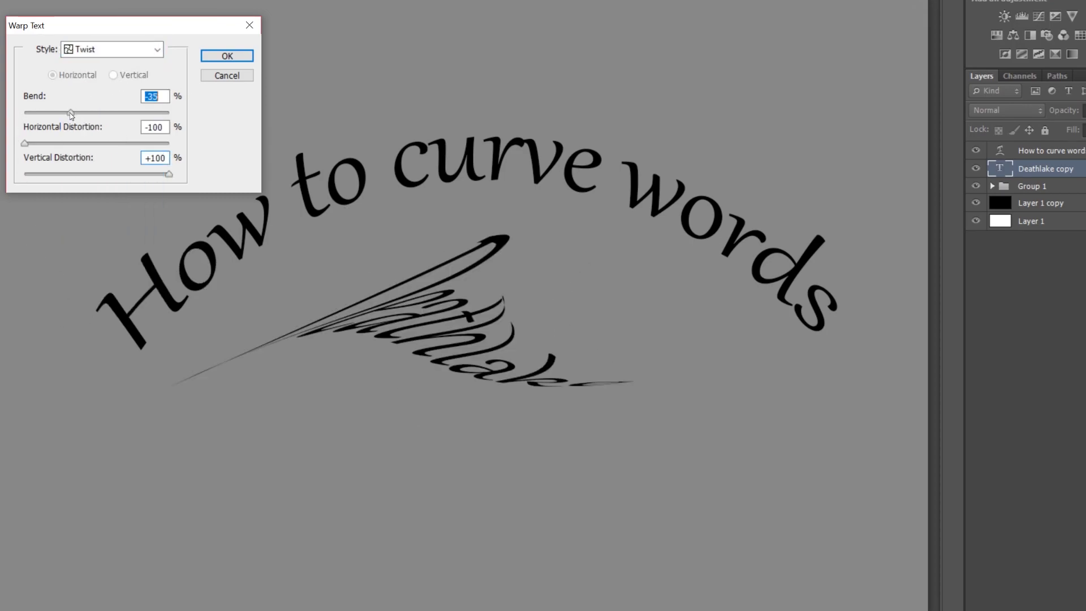
{"action": "left_click_drag", "start_coordinate": [69, 112], "coordinate": [25, 113]}
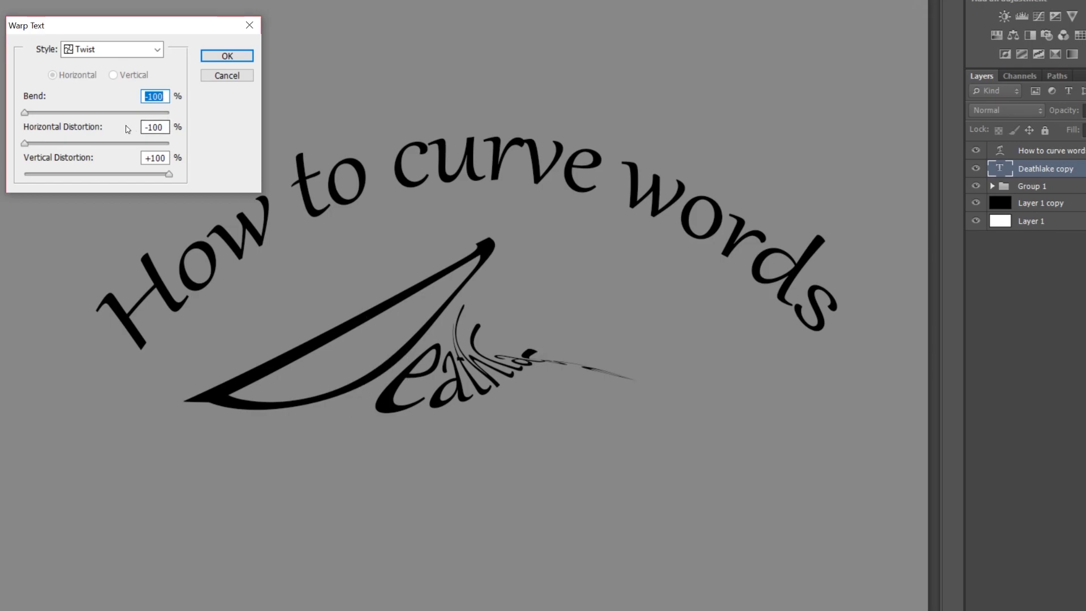
{"action": "left_click_drag", "start_coordinate": [108, 144], "coordinate": [26, 181]}
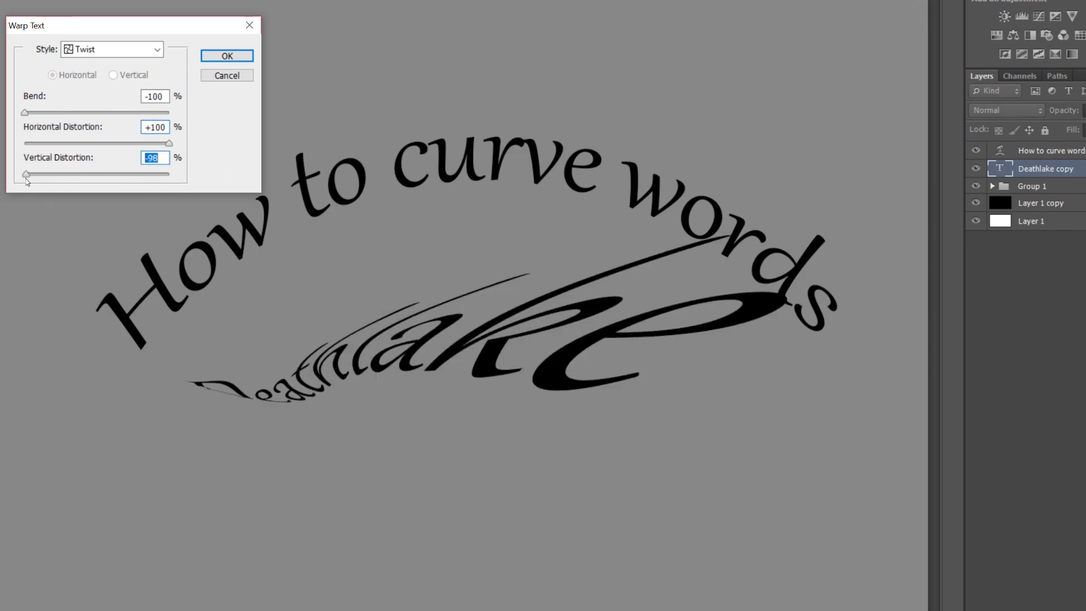